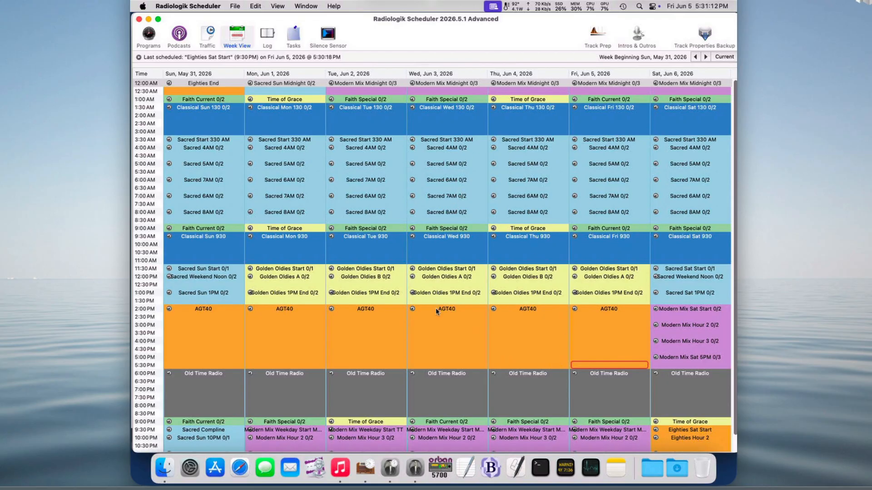
Step: Open the Eighties Sat Start program from its Saturday 9:30 PM slot in the week schedule
{"action": "scroll", "coordinate": [435, 308], "scroll_direction": "down", "scroll_amount": 2}
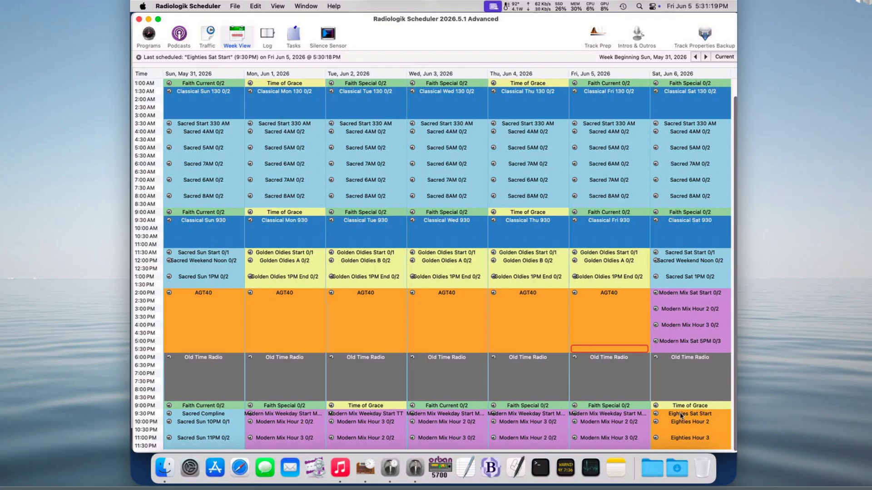
{"action": "scroll", "coordinate": [673, 419], "scroll_direction": "up", "scroll_amount": 2}
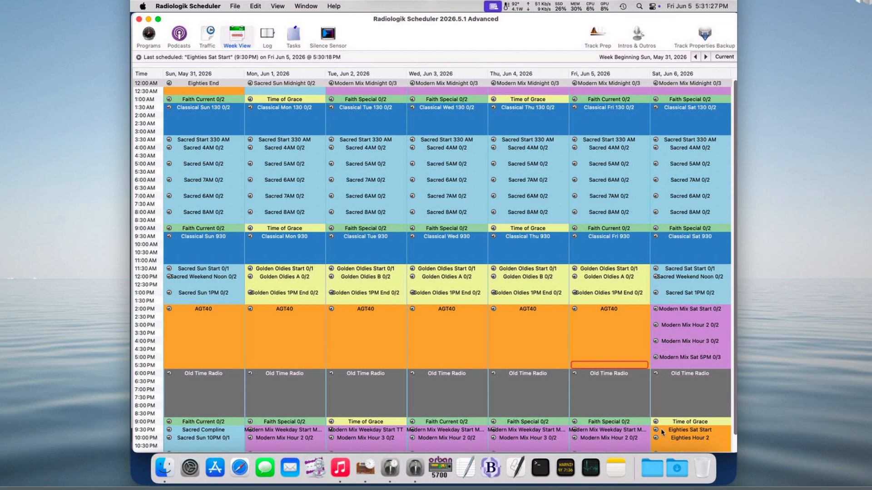
{"action": "scroll", "coordinate": [662, 432], "scroll_direction": "down", "scroll_amount": 2}
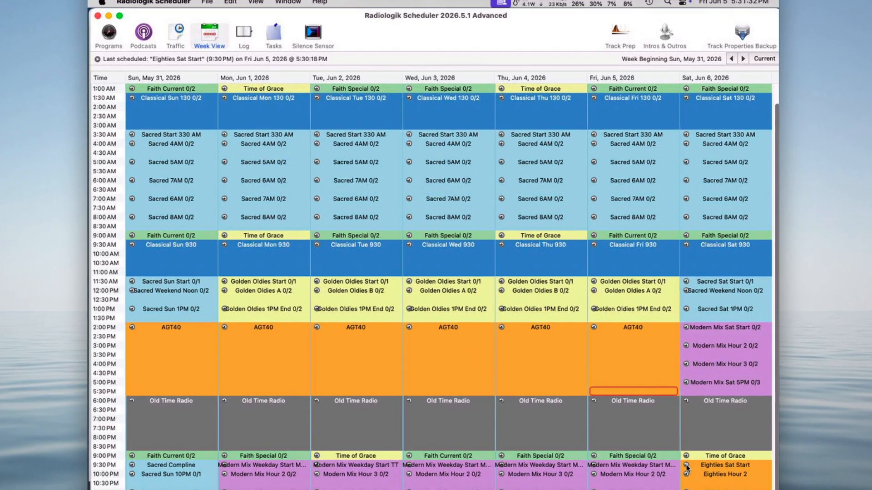
{"action": "left_click", "coordinate": [656, 414]}
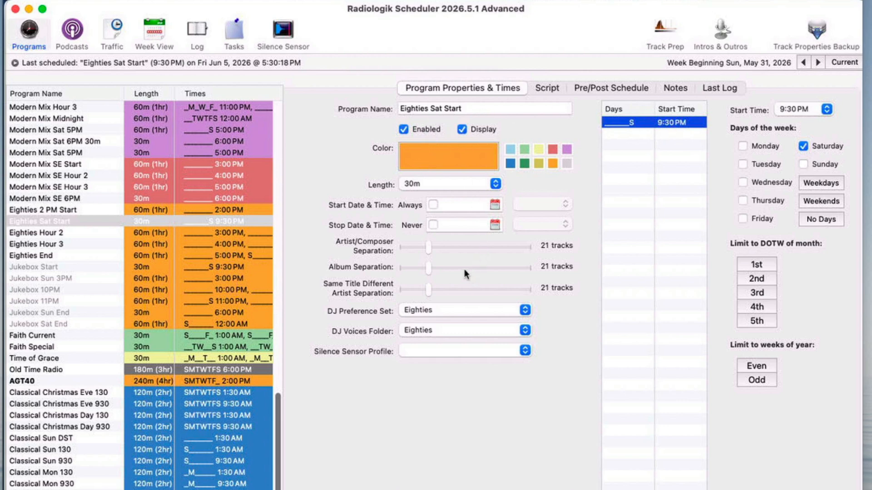
Step: Review the Eighties Hour 2, Eighties Hour 3 and Eighties End programs, then return to Eighties Sat Start
{"action": "left_click", "coordinate": [142, 235]}
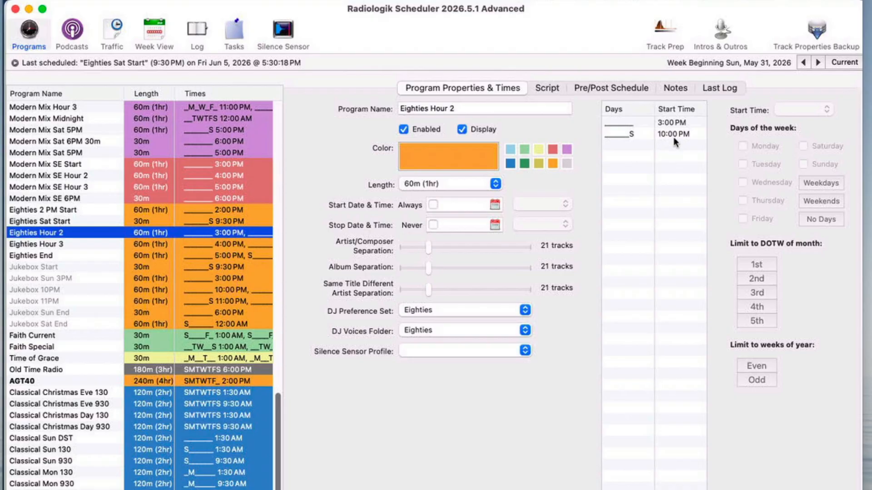
{"action": "left_click", "coordinate": [128, 244]}
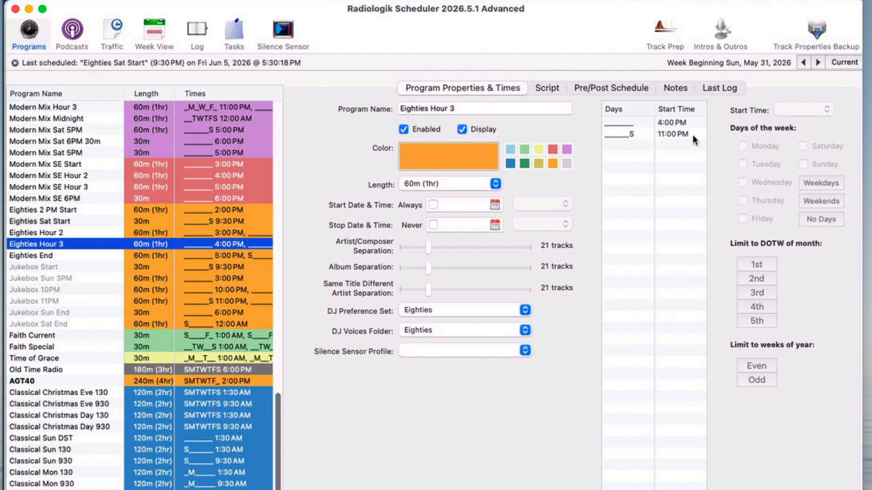
{"action": "left_click", "coordinate": [63, 257]}
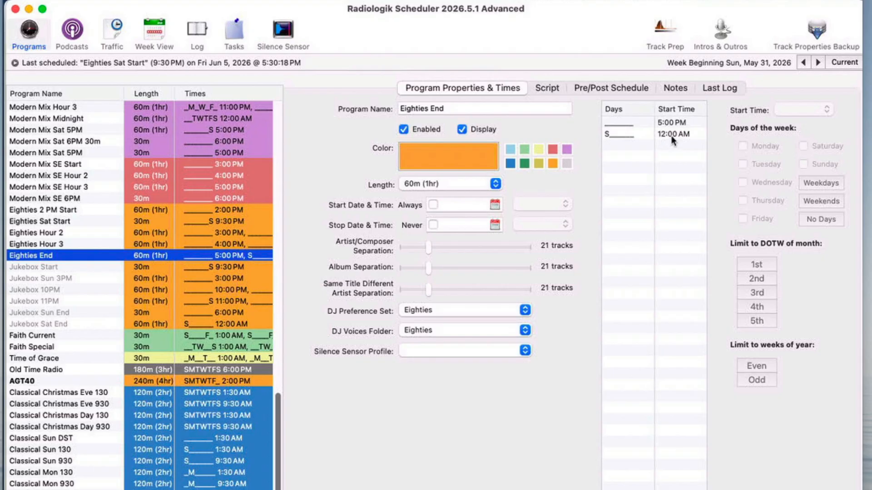
{"action": "left_click", "coordinate": [55, 223]}
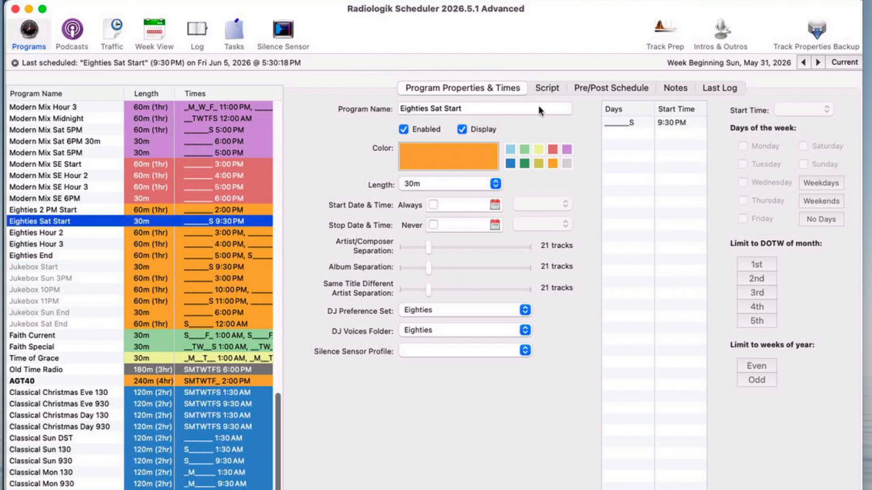
Step: Examine the time, combo and fill lines in the Eighties Sat Start script
{"action": "left_click", "coordinate": [549, 86]}
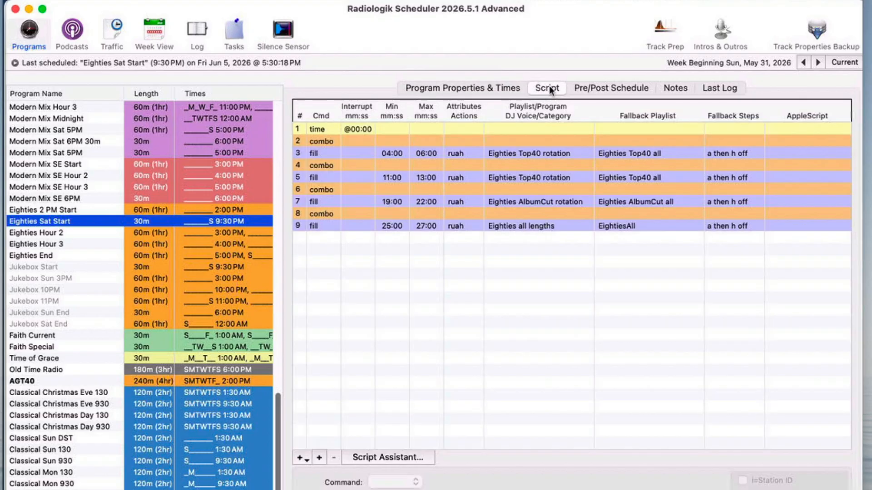
{"action": "left_click", "coordinate": [394, 131]}
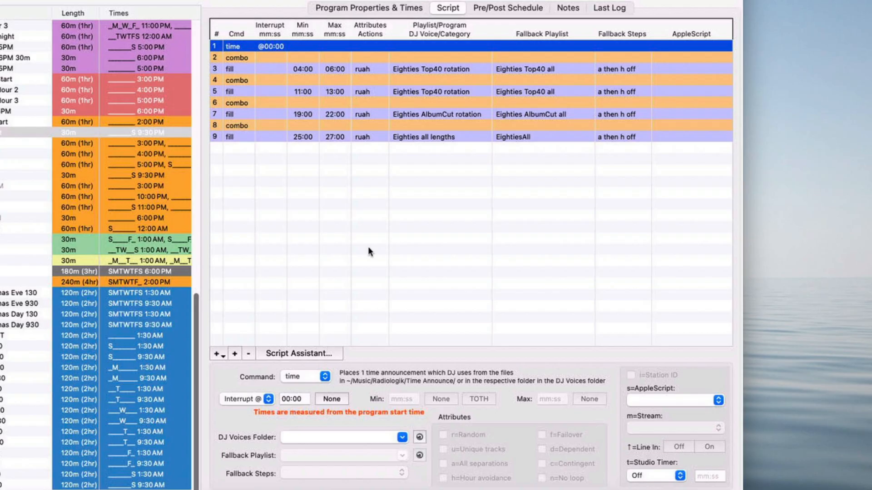
{"action": "left_click", "coordinate": [301, 57]}
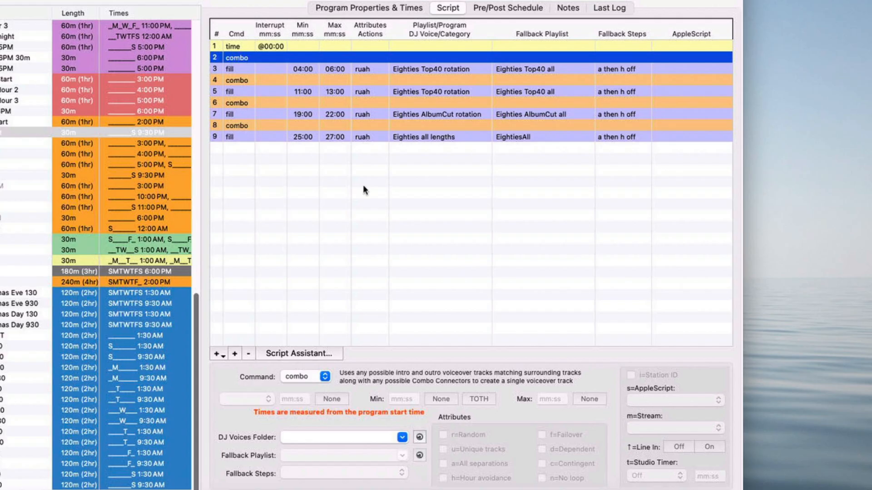
{"action": "left_click", "coordinate": [275, 69]}
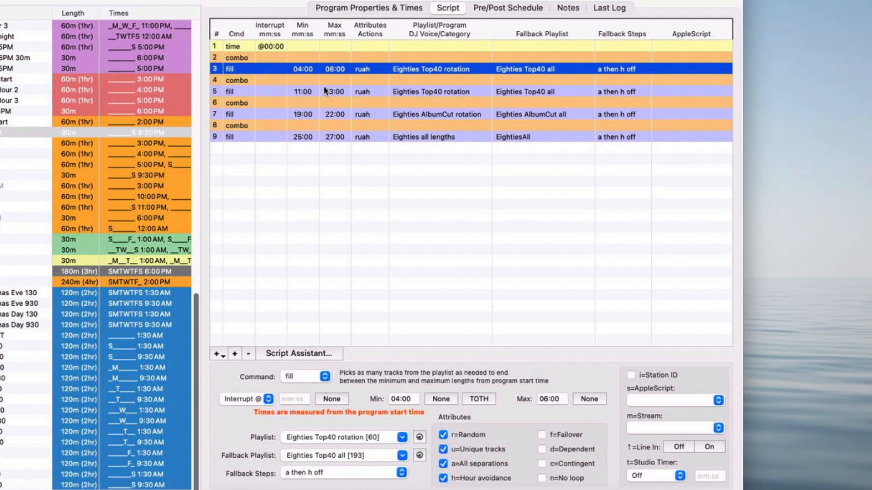
{"action": "left_click", "coordinate": [302, 80]}
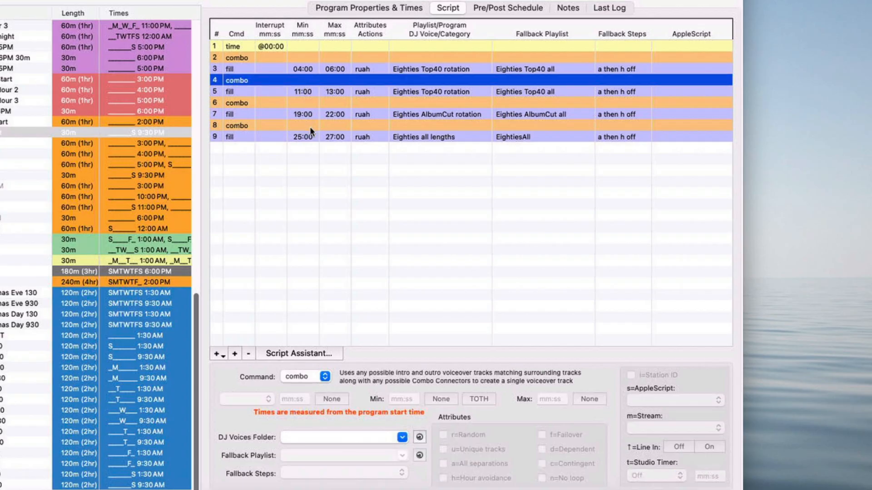
{"action": "left_click", "coordinate": [307, 138]}
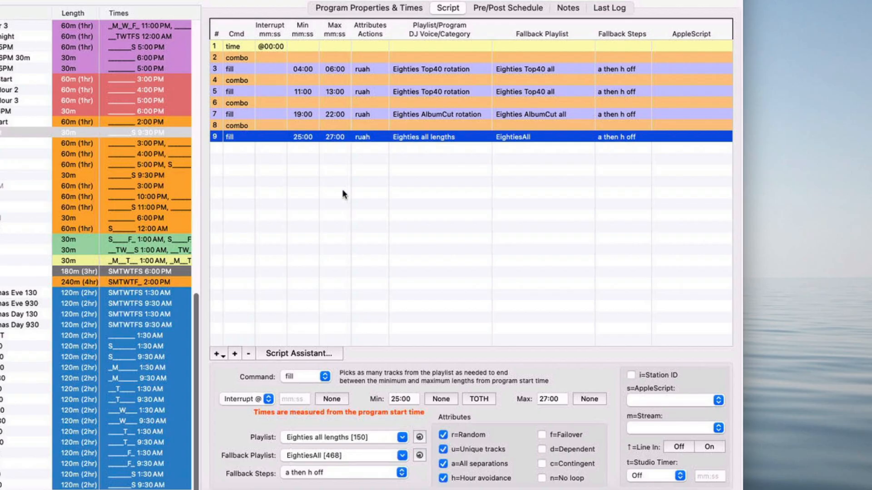
Step: Manually build the Eighties Sat Start program for its Saturday 9:30 PM start time
{"action": "left_click", "coordinate": [365, 9]}
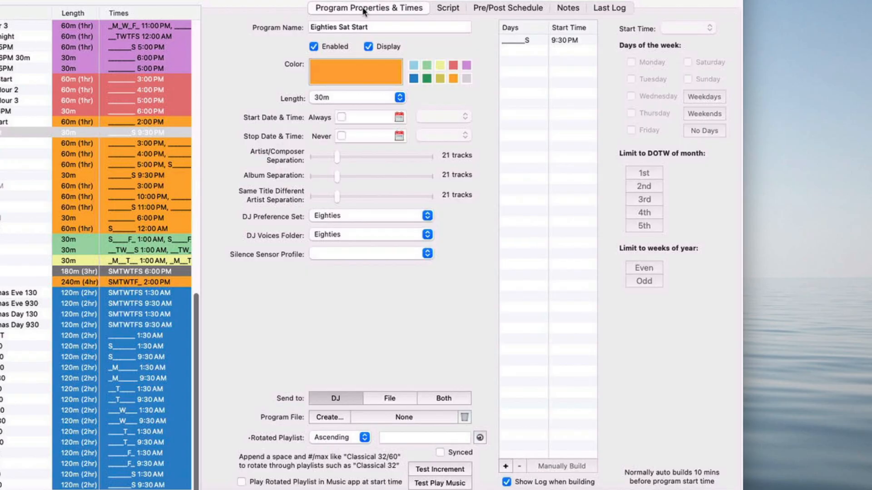
{"action": "left_click", "coordinate": [578, 40]}
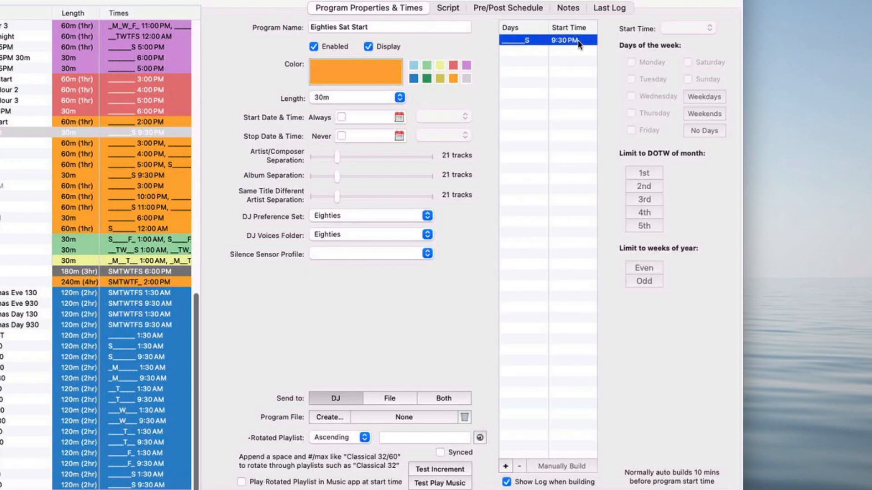
{"action": "left_click", "coordinate": [584, 466]}
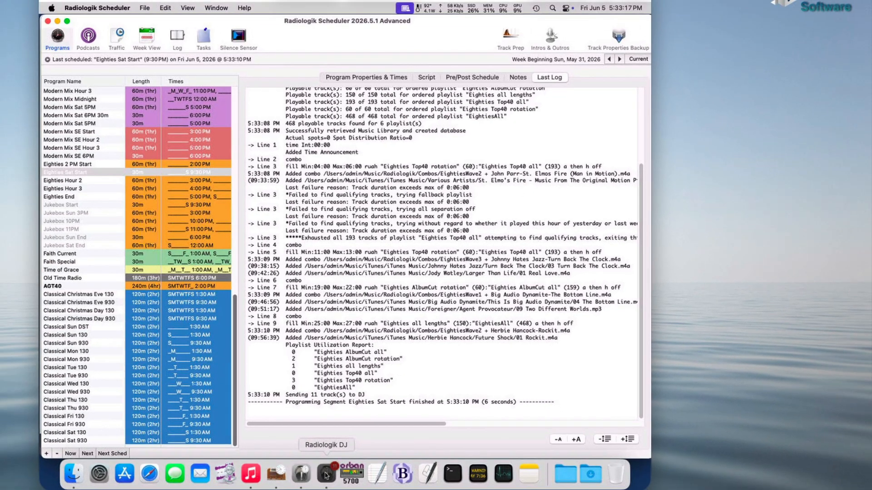
Step: Switch to Radiologik DJ to check the queued tracks, and return to the Scheduler
{"action": "left_click", "coordinate": [326, 475]}
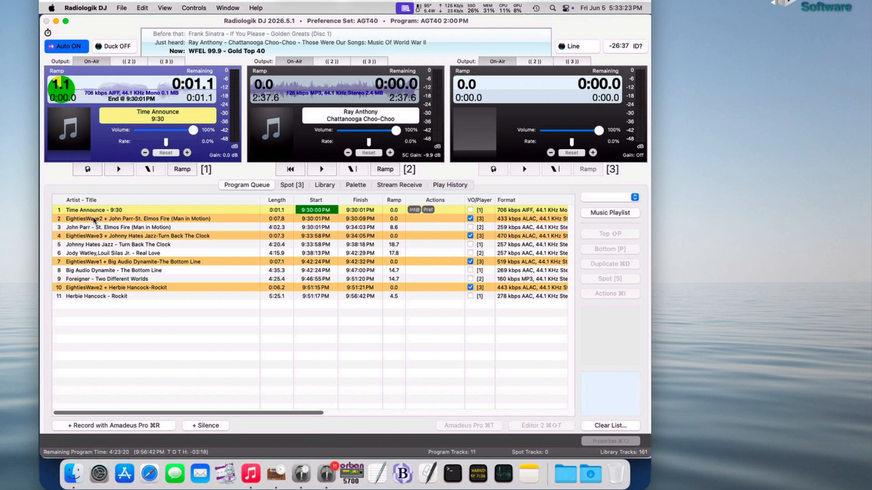
{"action": "left_click", "coordinate": [302, 475]}
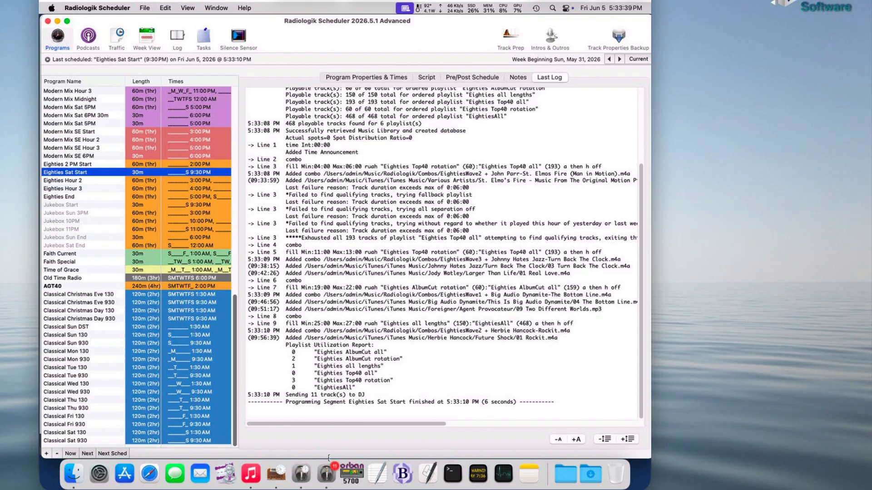
Step: Open the script of the Eighties Hour 2 program
{"action": "left_click", "coordinate": [303, 478]}
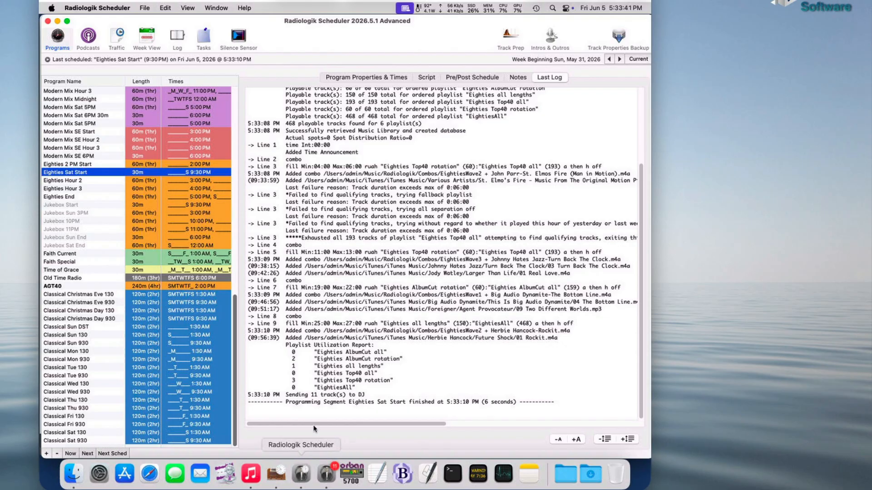
{"action": "left_click", "coordinate": [344, 78]}
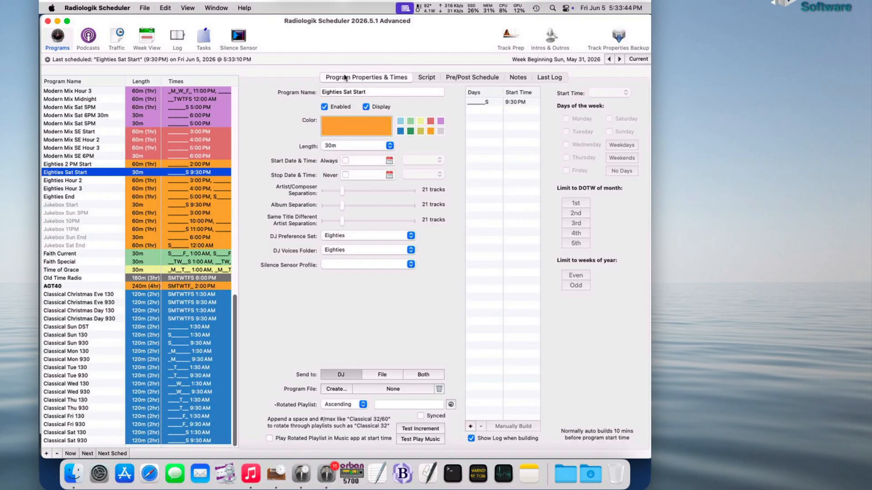
{"action": "left_click", "coordinate": [88, 182]}
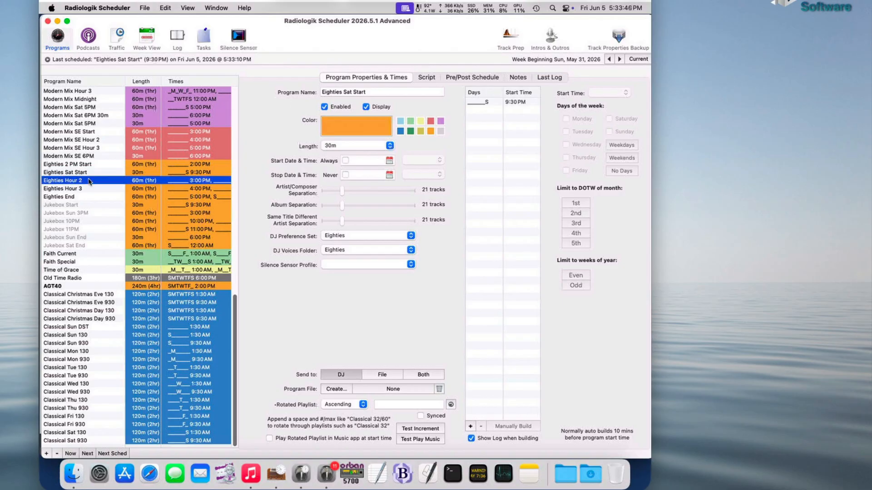
{"action": "left_click", "coordinate": [429, 78]}
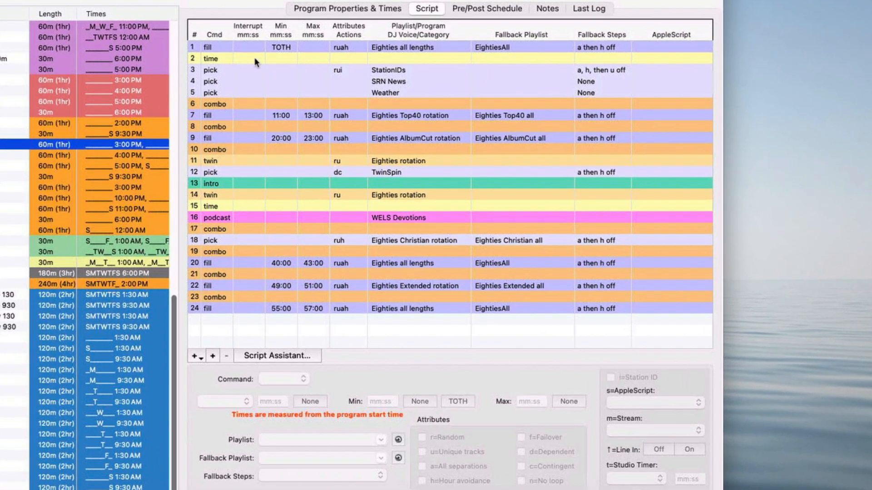
Step: Examine the opening script lines of Eighties Hour 2: the fill, time announcement, station ID, news and weather picks
{"action": "left_click", "coordinate": [218, 48]}
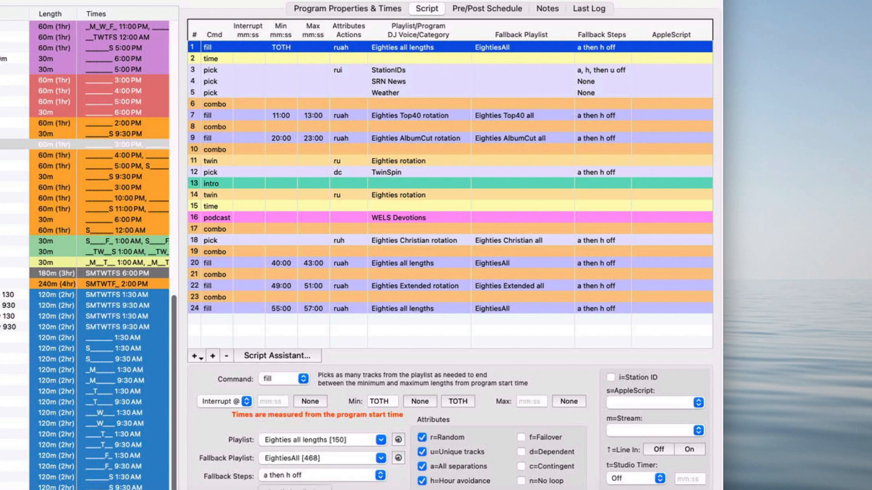
{"action": "left_click", "coordinate": [297, 489]}
{"action": "left_click", "coordinate": [231, 56]}
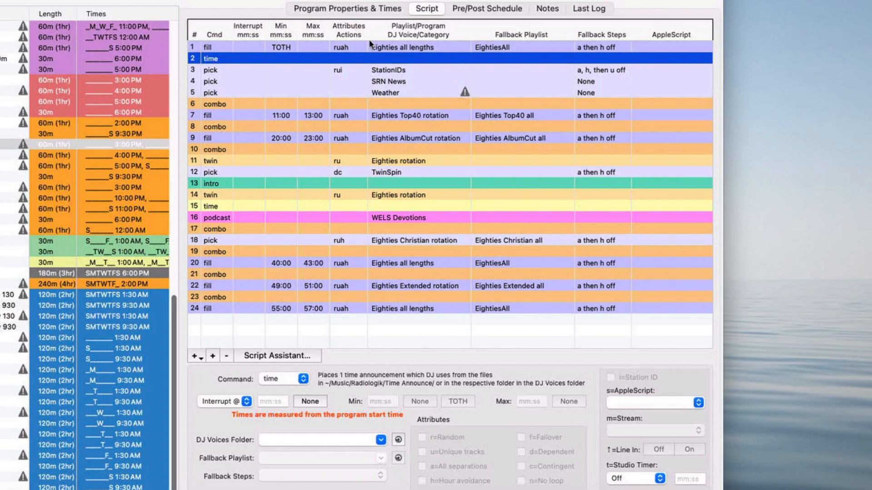
{"action": "left_click", "coordinate": [386, 72]}
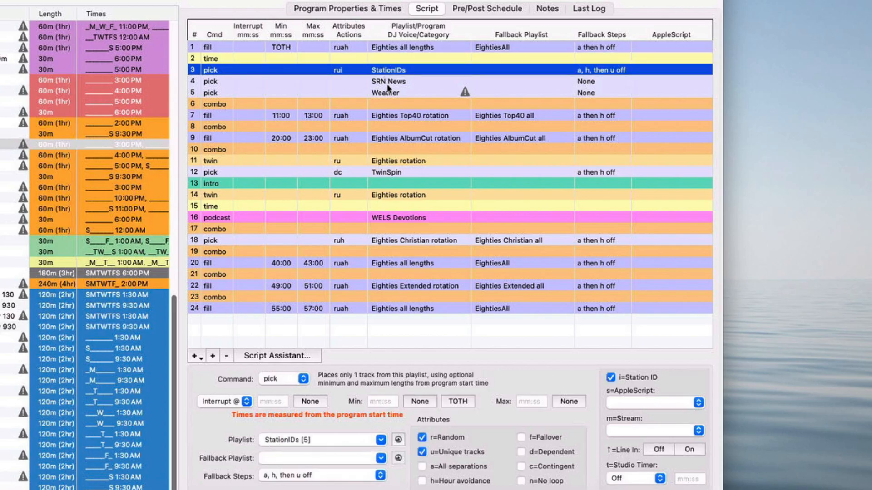
{"action": "left_click", "coordinate": [389, 86]}
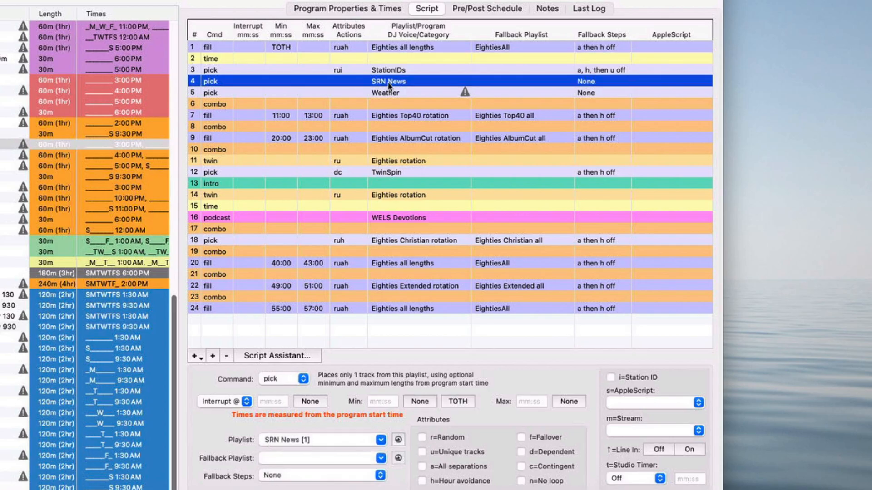
{"action": "left_click", "coordinate": [385, 93]}
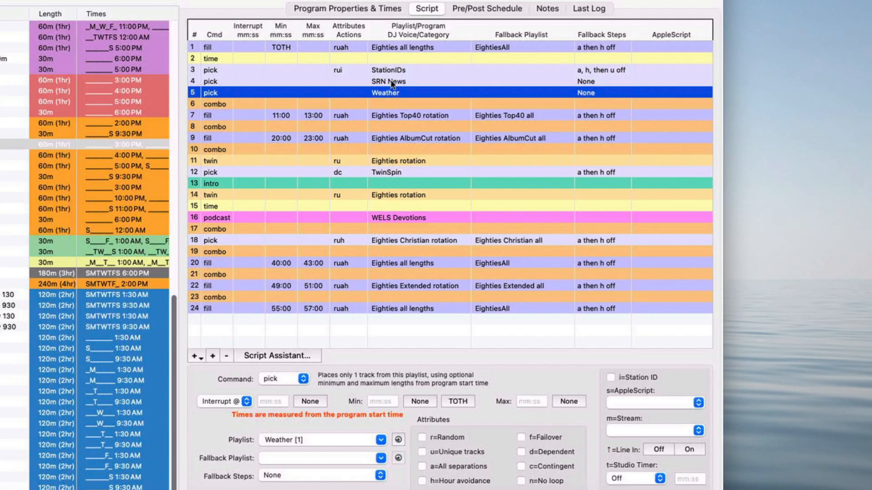
Step: Examine the combo, fill, twin, pick and intro lines further down the Eighties Hour 2 script
{"action": "left_click", "coordinate": [389, 105]}
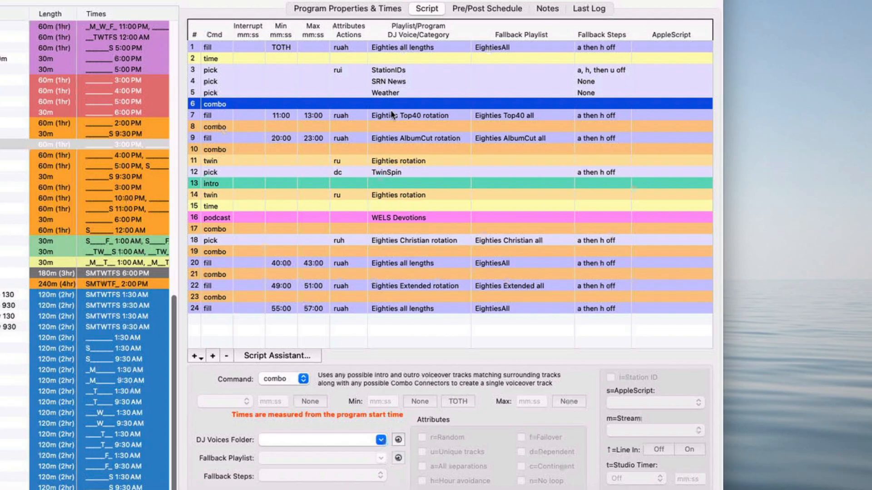
{"action": "left_click", "coordinate": [397, 117]}
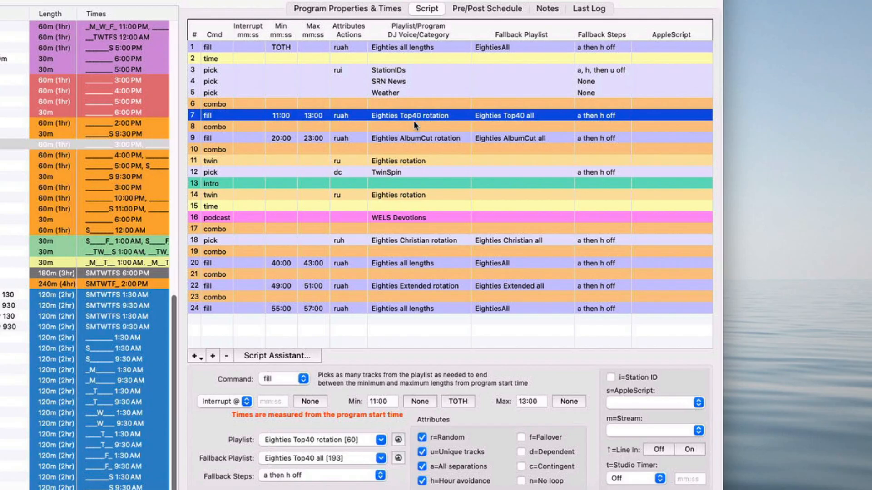
{"action": "left_click", "coordinate": [414, 139]}
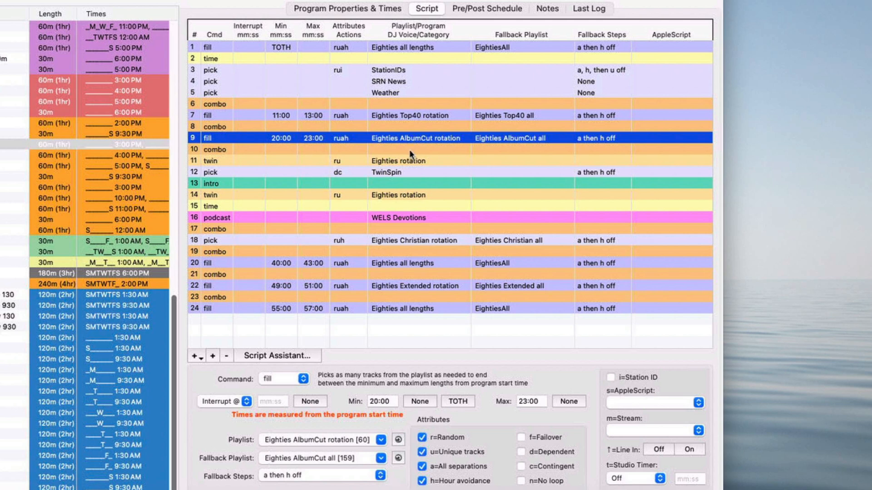
{"action": "left_click", "coordinate": [410, 149]}
{"action": "left_click", "coordinate": [411, 163]}
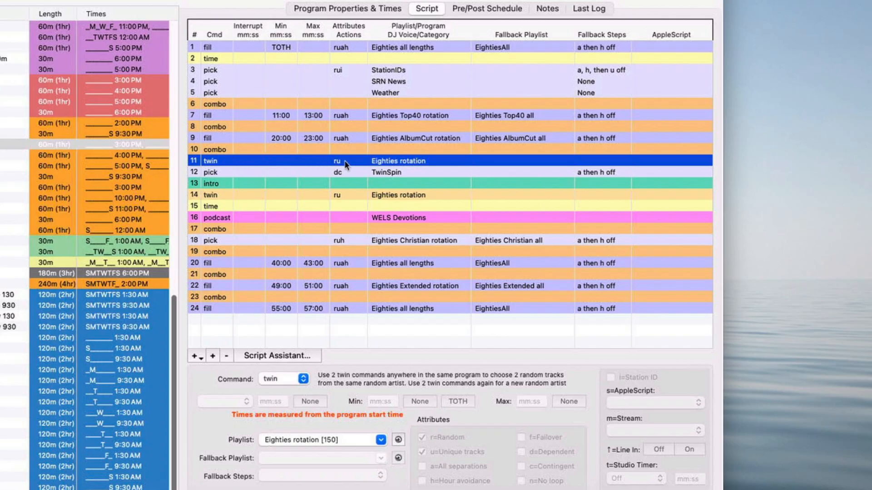
{"action": "left_click", "coordinate": [230, 171]}
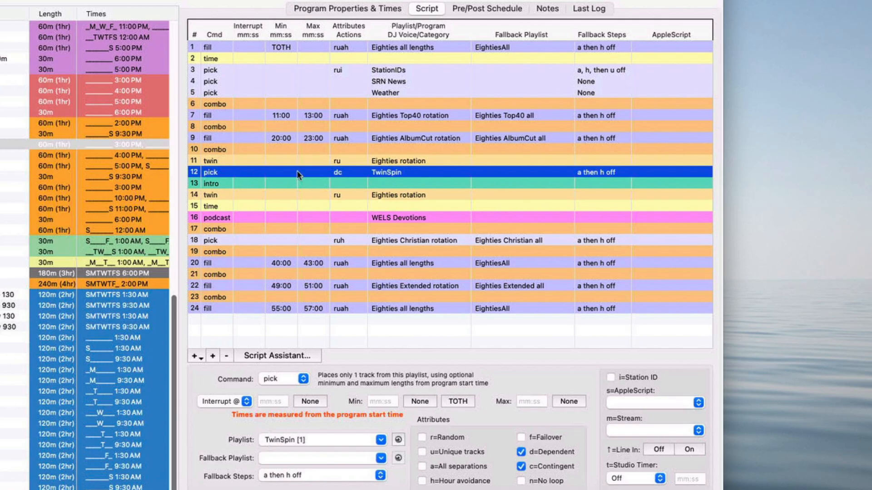
{"action": "left_click", "coordinate": [397, 184]}
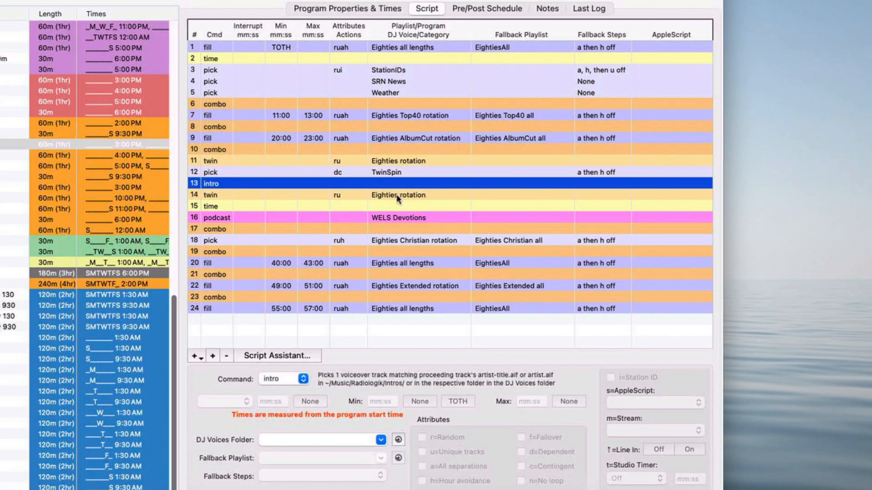
{"action": "left_click", "coordinate": [398, 195]}
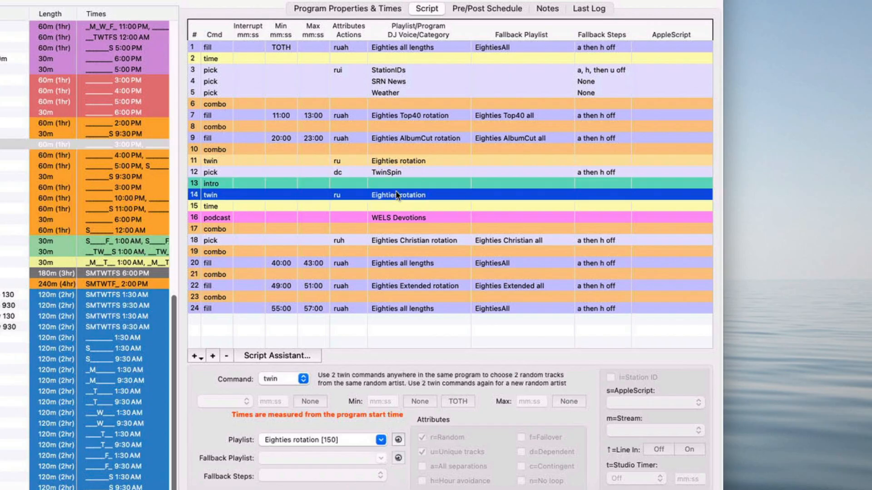
{"action": "left_click", "coordinate": [391, 174]}
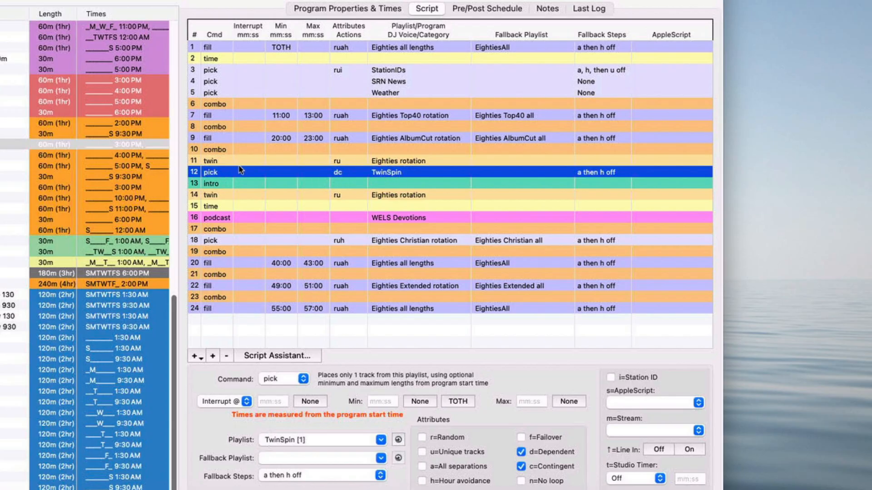
Step: Examine the twin, TwinSpin pick, intro, time and podcast lines in the middle of the Eighties Hour 2 script
{"action": "left_click", "coordinate": [383, 160]}
{"action": "left_click", "coordinate": [397, 195]}
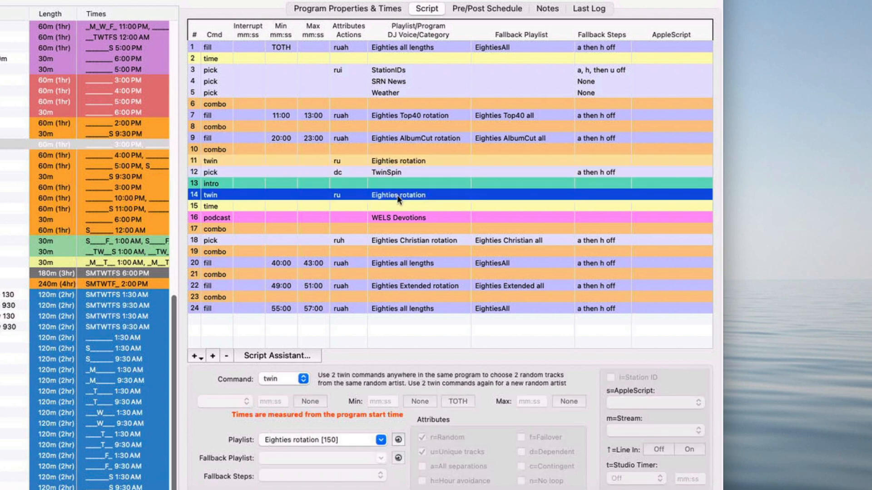
{"action": "left_click", "coordinate": [396, 161]}
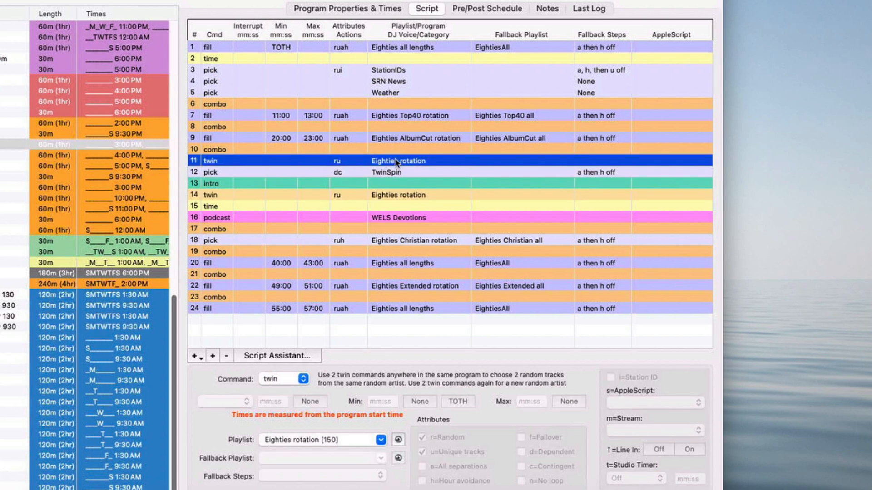
{"action": "left_click", "coordinate": [394, 173]}
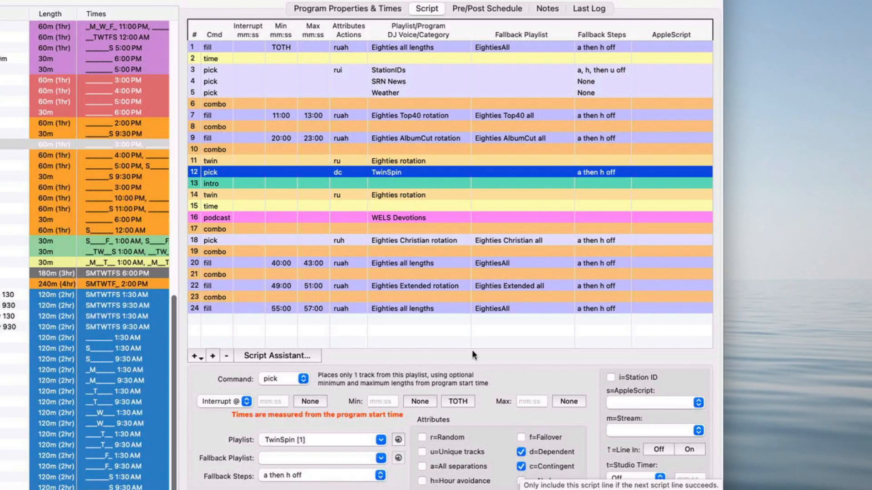
{"action": "left_click", "coordinate": [378, 183]}
{"action": "left_click", "coordinate": [387, 195]}
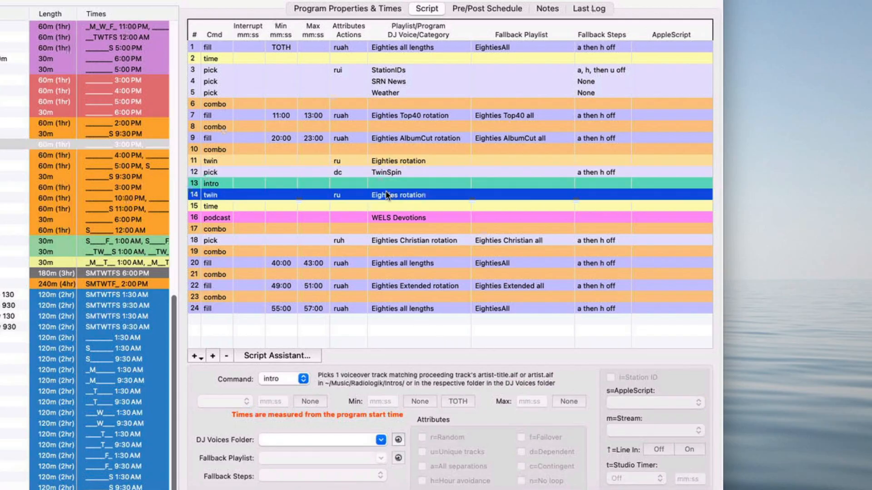
{"action": "left_click", "coordinate": [393, 161]}
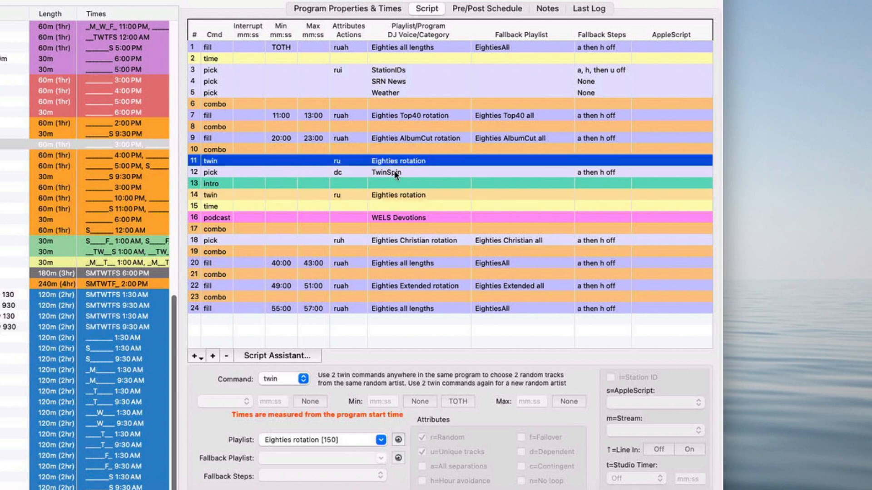
{"action": "left_click", "coordinate": [395, 196]}
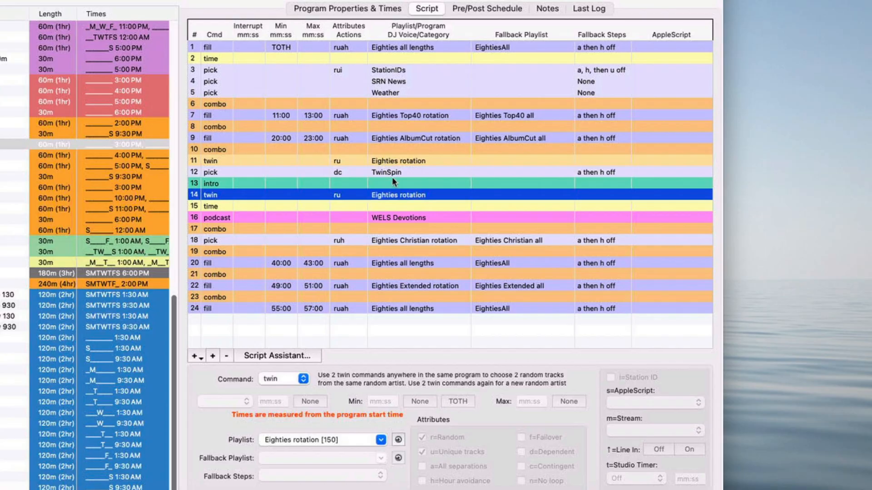
{"action": "left_click", "coordinate": [394, 173]}
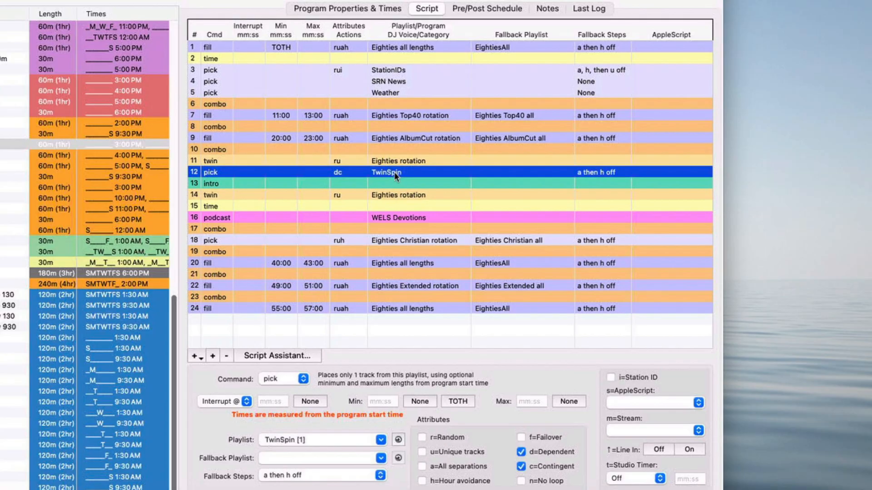
{"action": "left_click", "coordinate": [401, 196]}
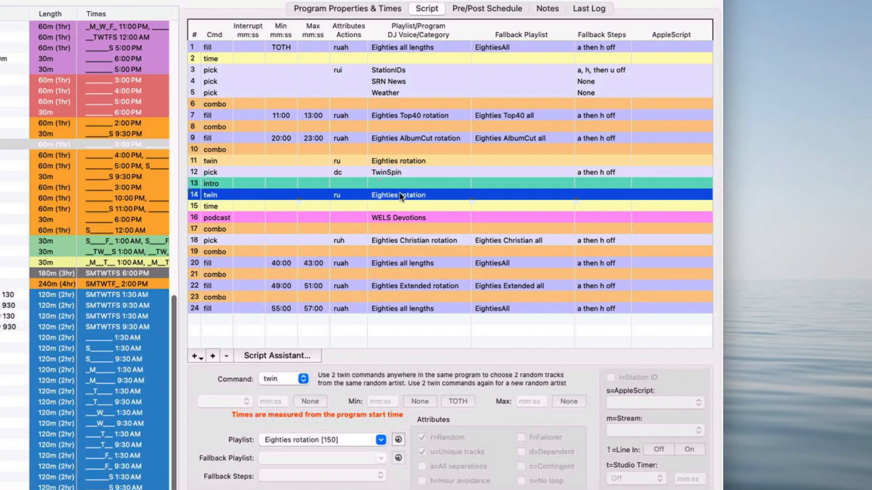
{"action": "left_click", "coordinate": [398, 204]}
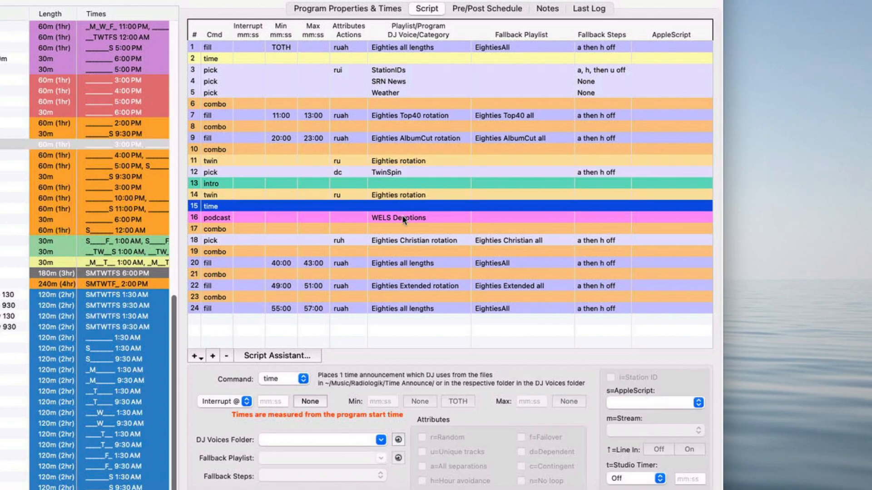
{"action": "left_click", "coordinate": [403, 219]}
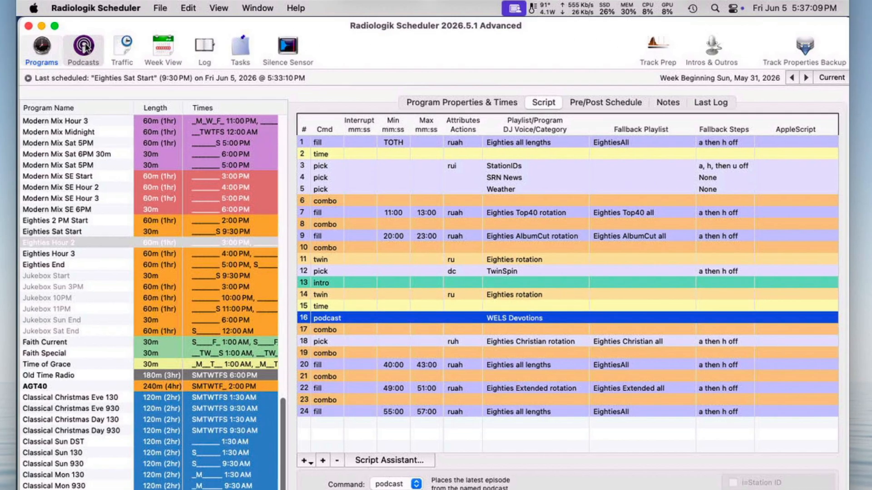
Step: Review the WELS Devotions podcast settings, then go back to the programs list
{"action": "left_click", "coordinate": [85, 45]}
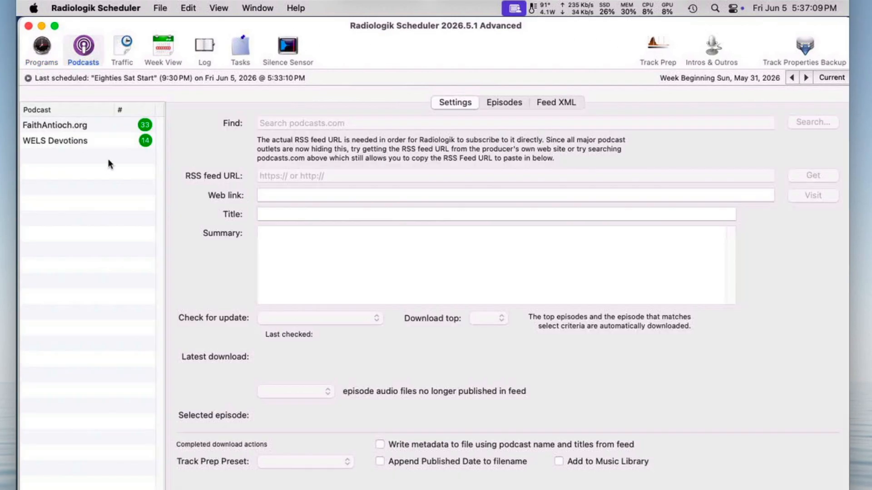
{"action": "left_click", "coordinate": [93, 144]}
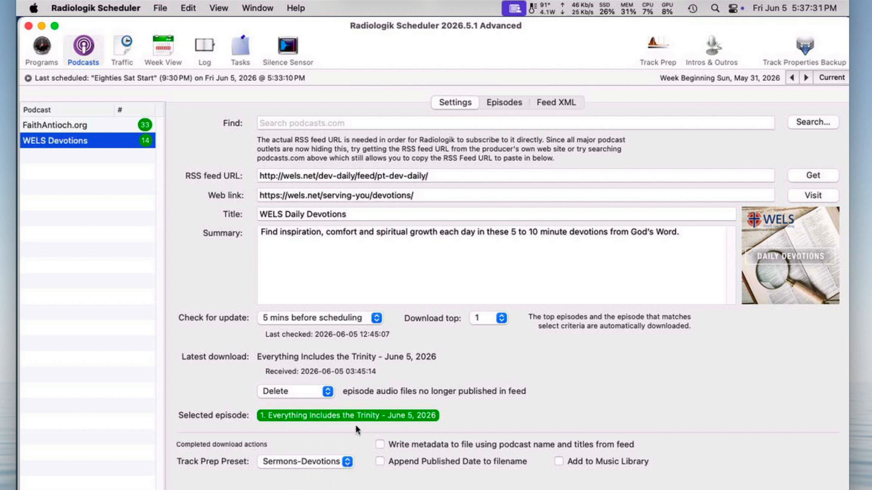
{"action": "left_click", "coordinate": [41, 46]}
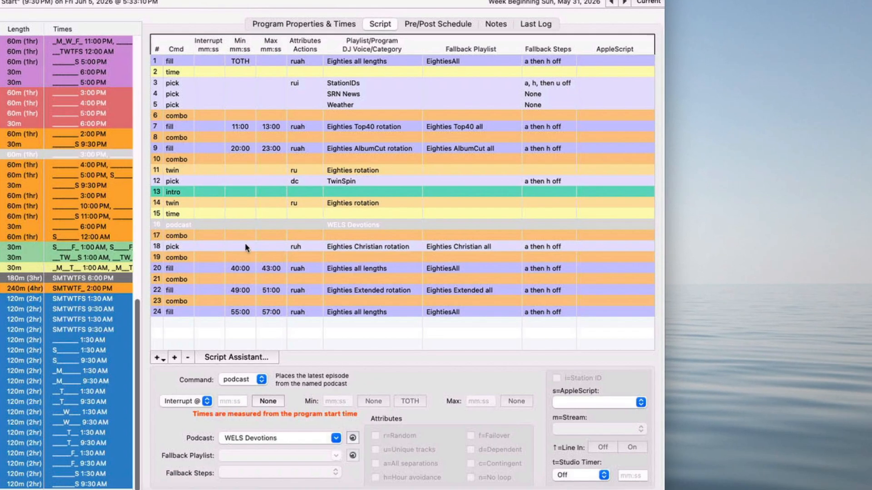
Step: Examine the combo line and the three closing fill lines of the Eighties Hour 2 script
{"action": "left_click", "coordinate": [313, 238]}
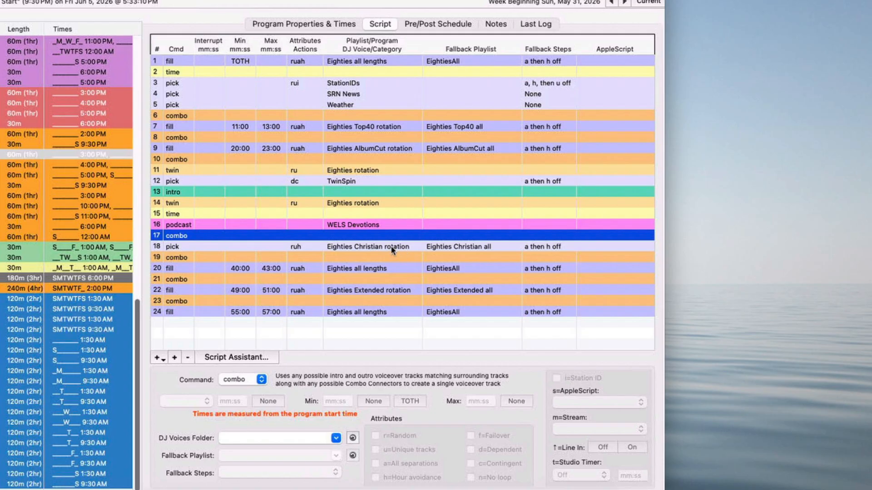
{"action": "left_click", "coordinate": [387, 271]}
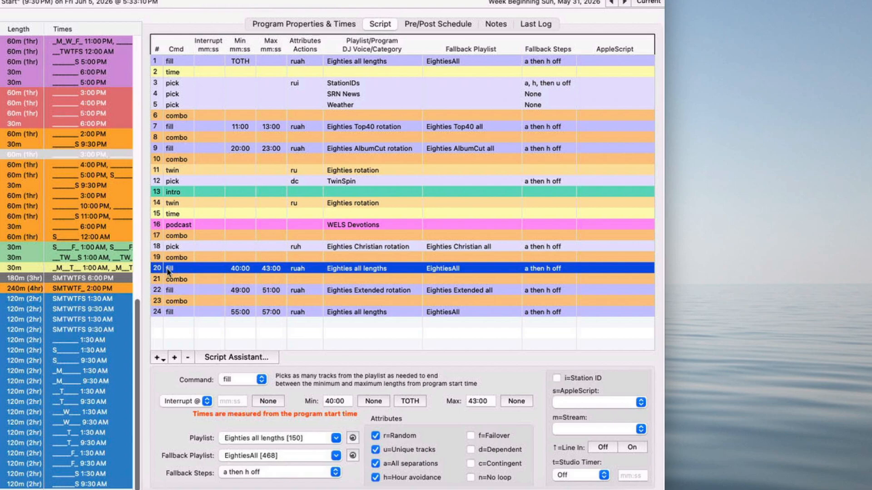
{"action": "left_click", "coordinate": [211, 288]}
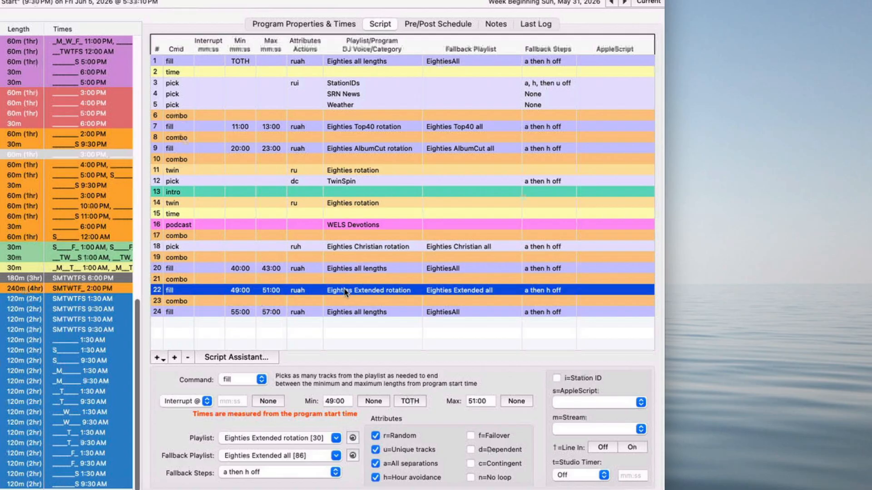
{"action": "left_click", "coordinate": [351, 312]}
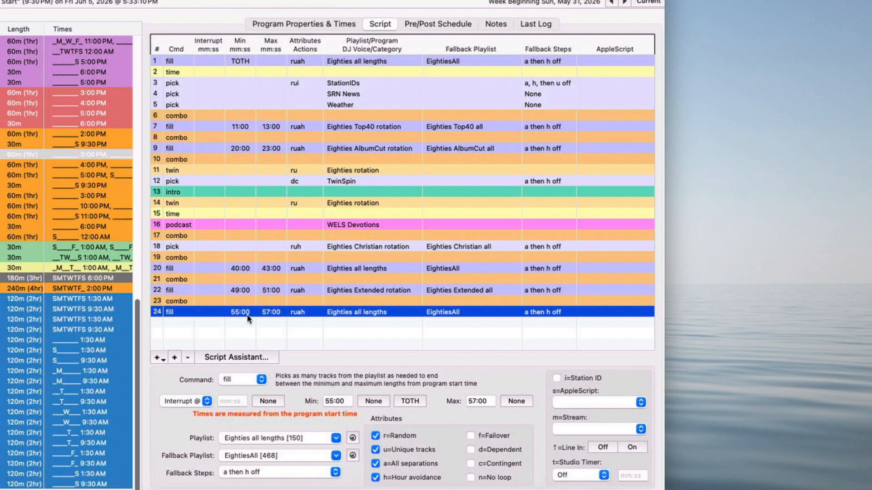
Step: Open the Eighties Hour 3 script's date line and view its Devotions smart playlist in Music as a song list
{"action": "left_click", "coordinate": [68, 165]}
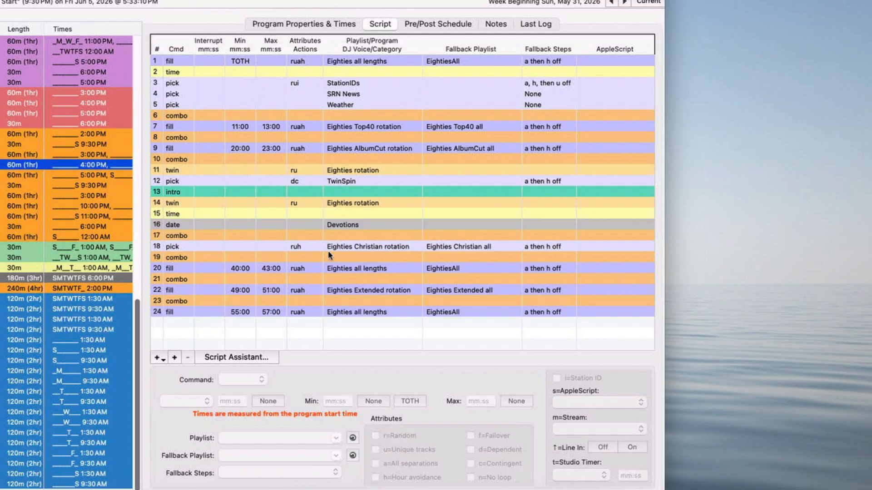
{"action": "left_click", "coordinate": [354, 225]}
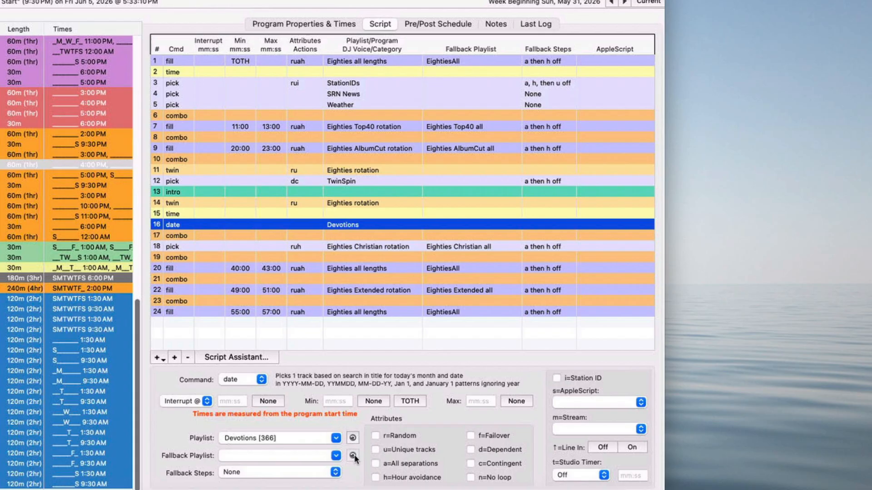
{"action": "left_click", "coordinate": [352, 438]}
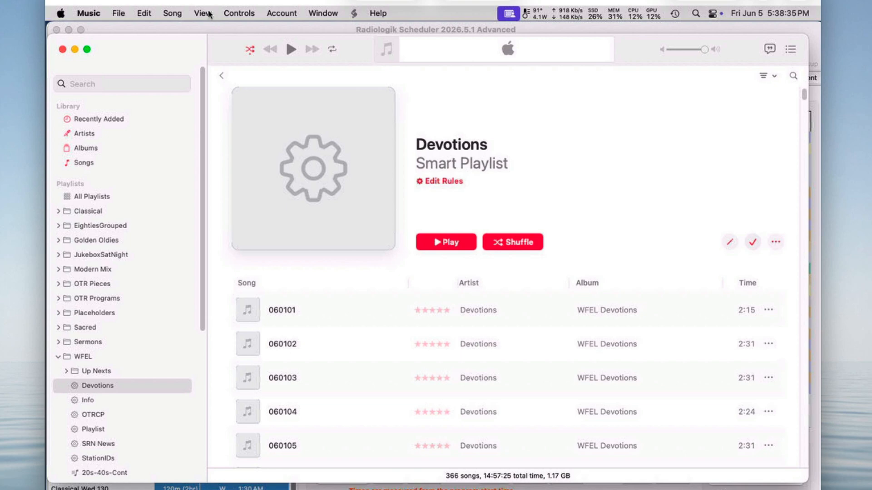
{"action": "left_click", "coordinate": [209, 14]}
{"action": "left_click", "coordinate": [217, 44]}
{"action": "scroll", "coordinate": [463, 326], "scroll_direction": "down", "scroll_amount": 3}
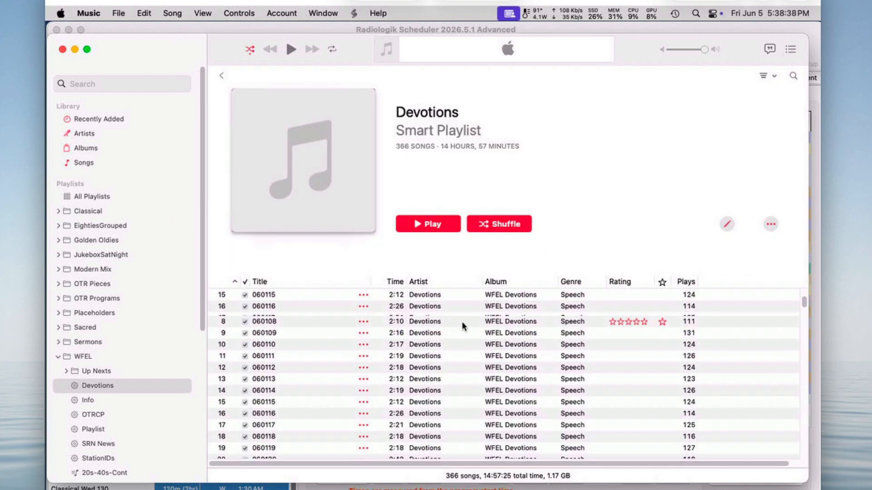
{"action": "scroll", "coordinate": [463, 326], "scroll_direction": "down", "scroll_amount": 20}
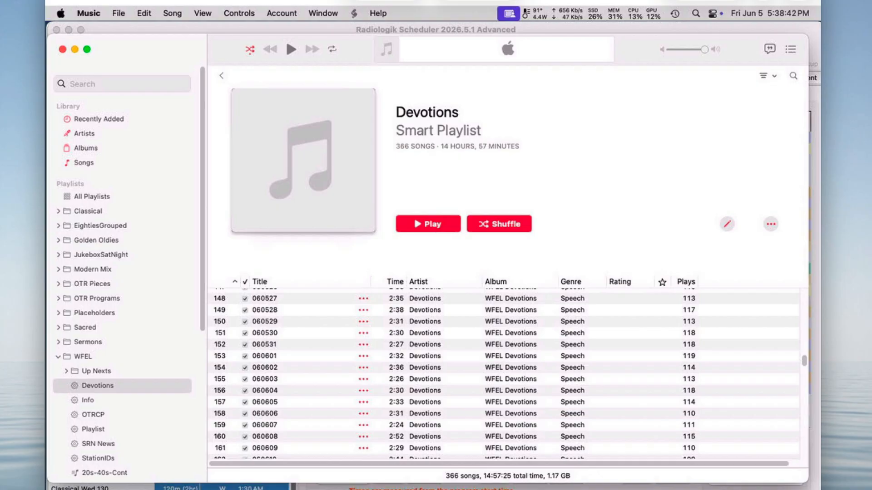
{"action": "key", "text": "super+Tab"}
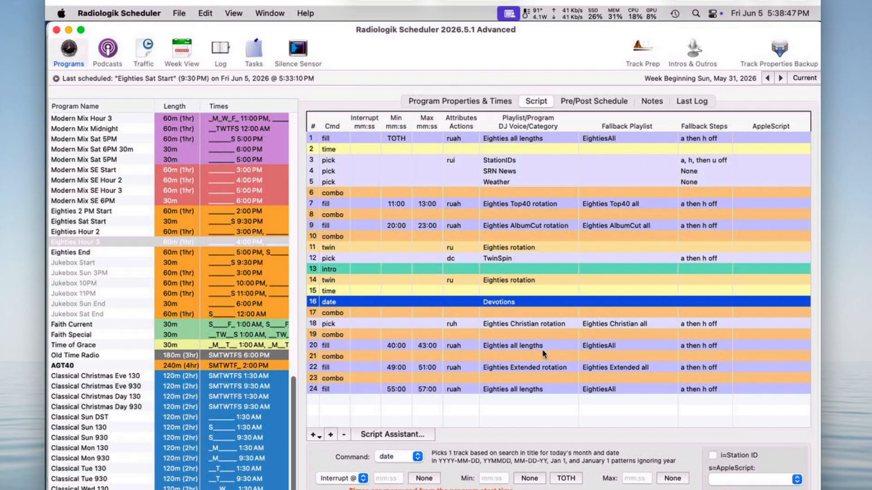
Step: Examine the final fill and pick lines in the Eighties End program's script
{"action": "left_click", "coordinate": [94, 251]}
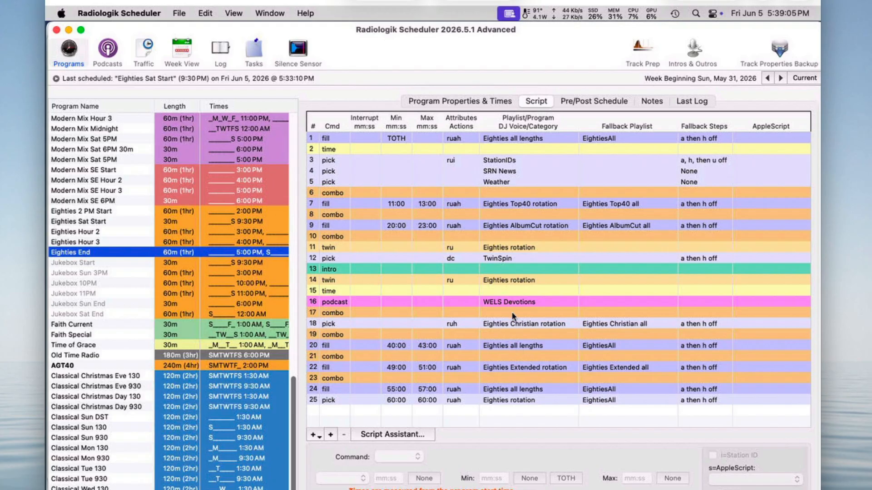
{"action": "left_click", "coordinate": [515, 392]}
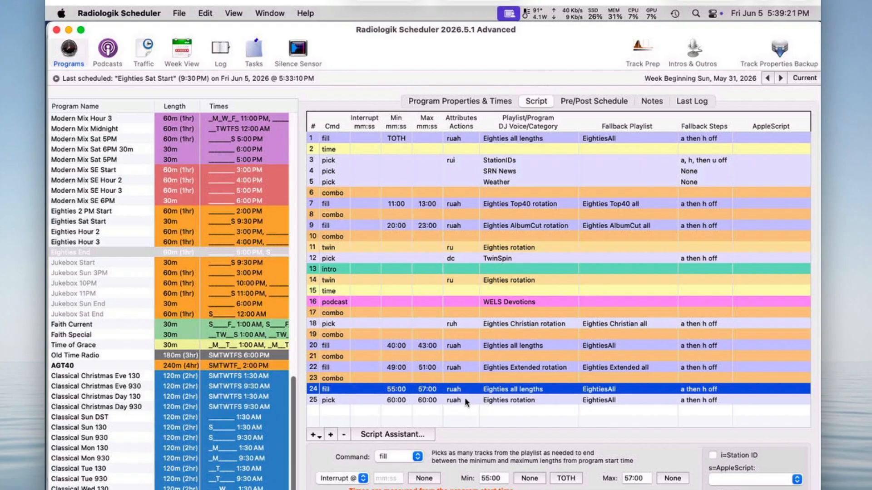
{"action": "left_click", "coordinate": [395, 400]}
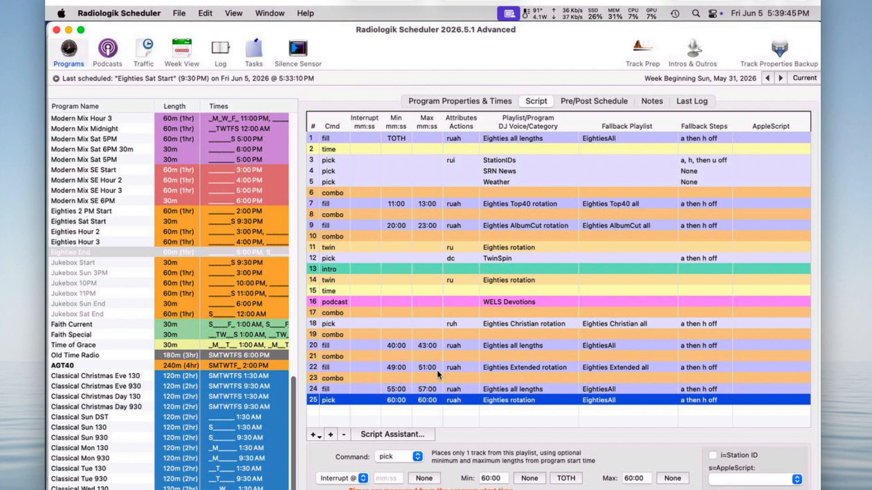
Step: Manually build the Eighties Hour 2 program for its Saturday 10:00 PM start time
{"action": "left_click", "coordinate": [95, 233]}
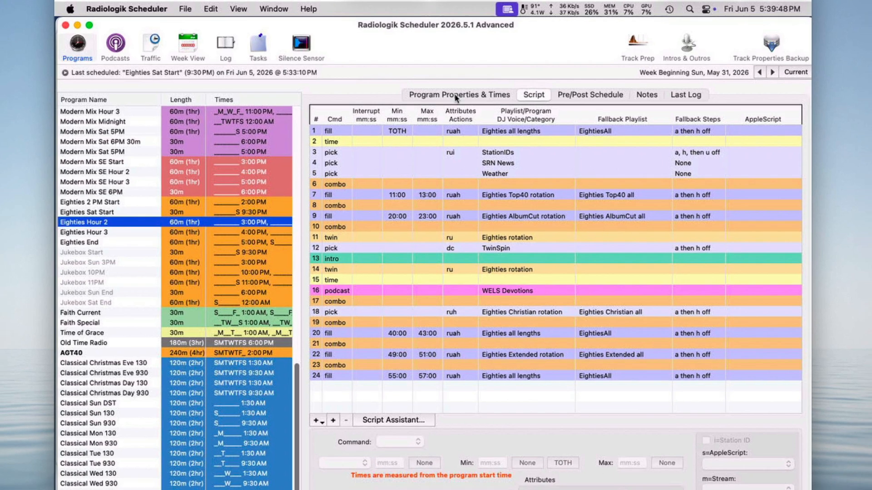
{"action": "left_click", "coordinate": [456, 103]}
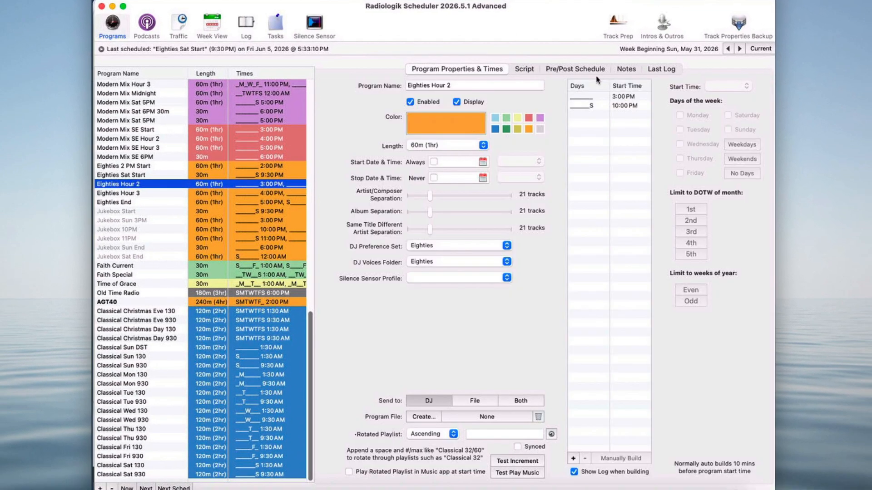
{"action": "left_click", "coordinate": [627, 106]}
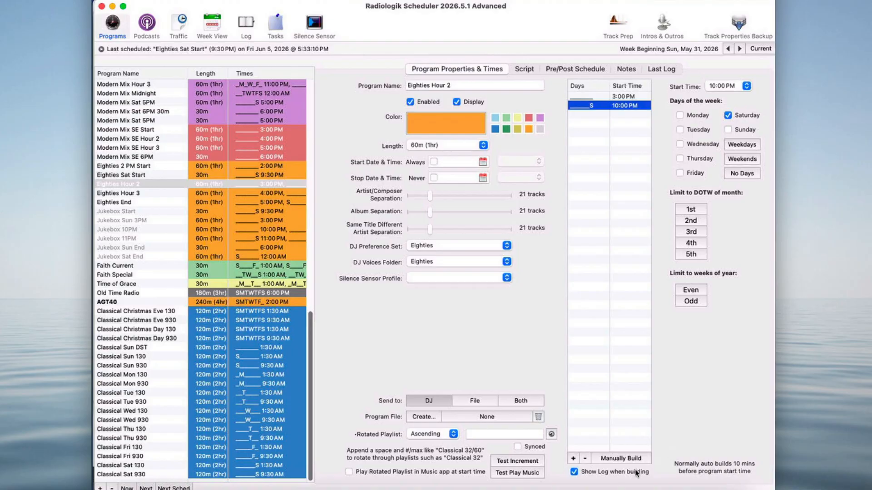
{"action": "left_click", "coordinate": [629, 459]}
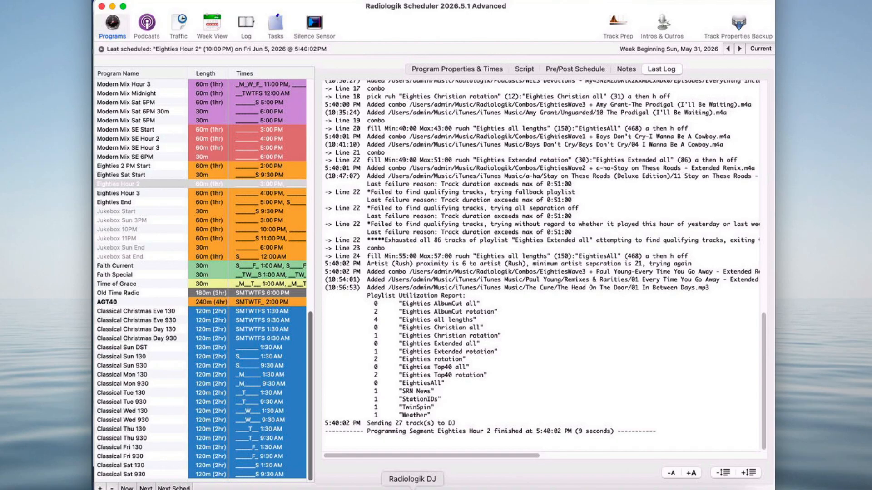
Step: Switch to Radiologik DJ and inspect which program each queued track belongs to
{"action": "left_click", "coordinate": [412, 488]}
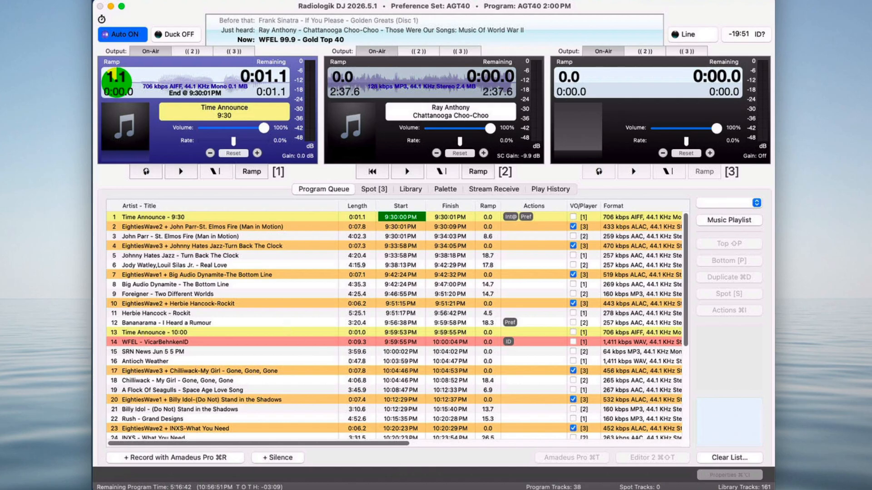
{"action": "left_click", "coordinate": [550, 344]}
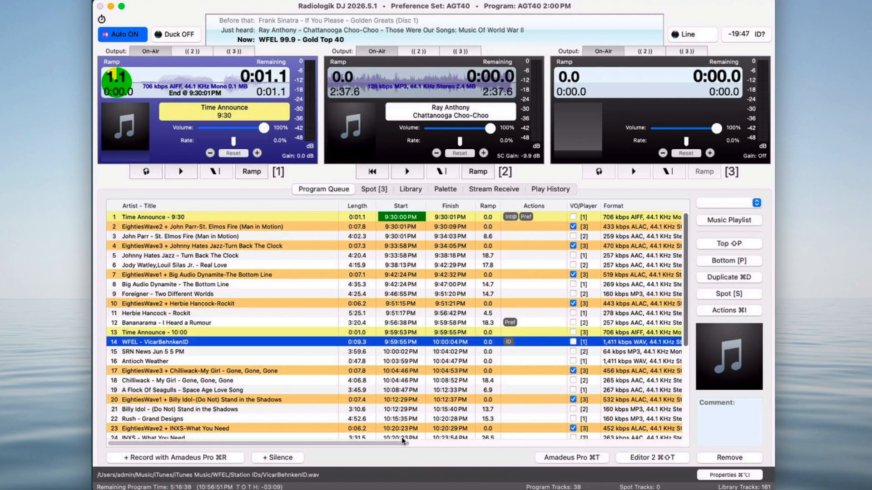
{"action": "scroll", "coordinate": [403, 436], "scroll_direction": "right", "scroll_amount": 3}
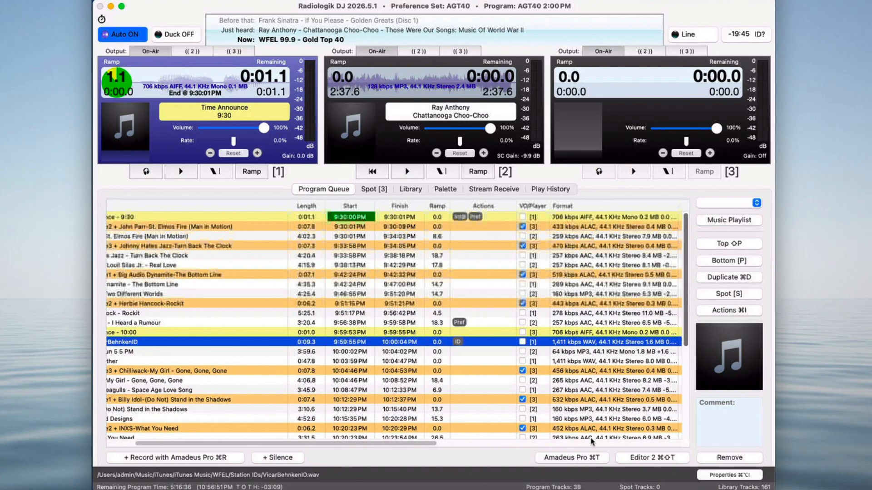
{"action": "scroll", "coordinate": [590, 440], "scroll_direction": "right", "scroll_amount": 8}
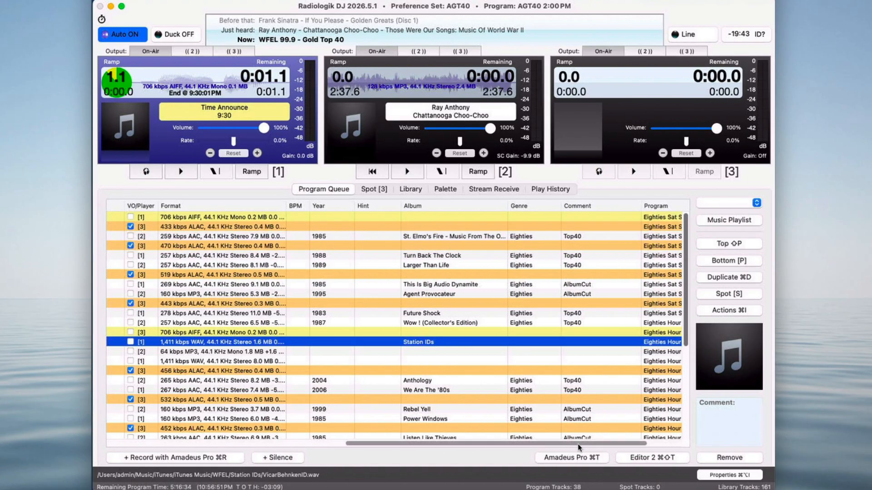
{"action": "scroll", "coordinate": [629, 447], "scroll_direction": "right", "scroll_amount": 1}
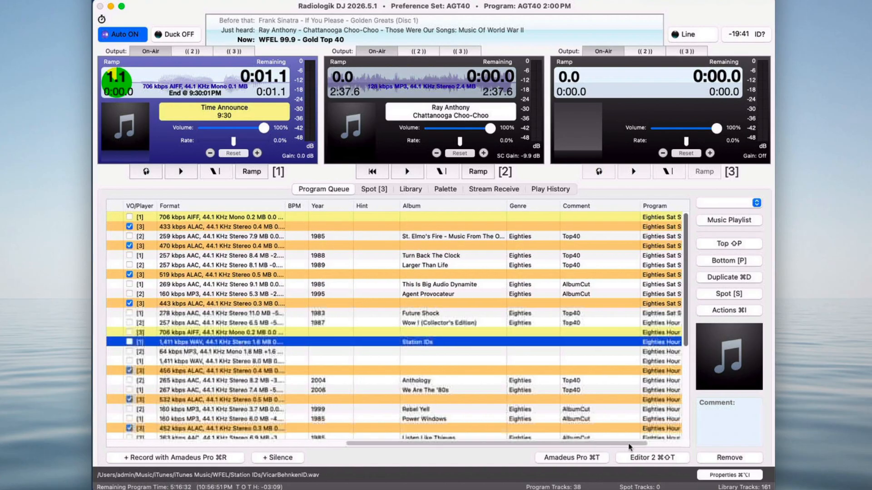
{"action": "scroll", "coordinate": [630, 447], "scroll_direction": "right", "scroll_amount": 3}
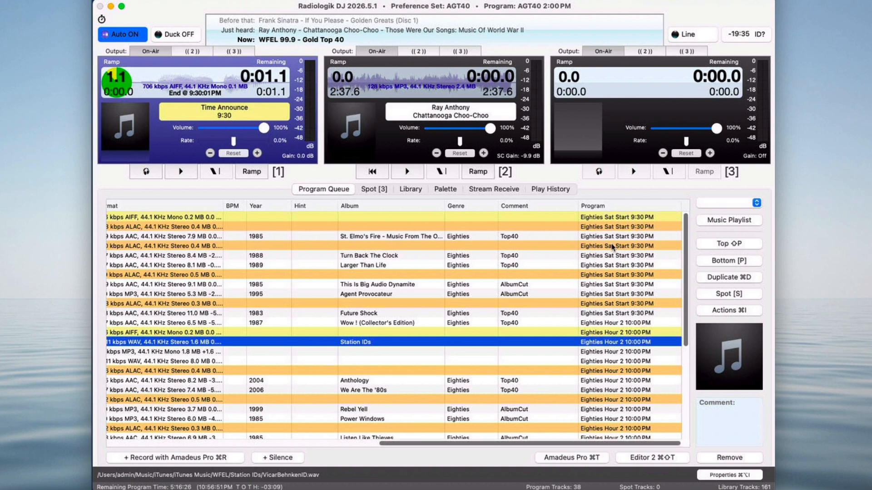
Step: Inspect the queued tracks and their start times around the 10:00 PM program change in the DJ queue
{"action": "left_click", "coordinate": [638, 323]}
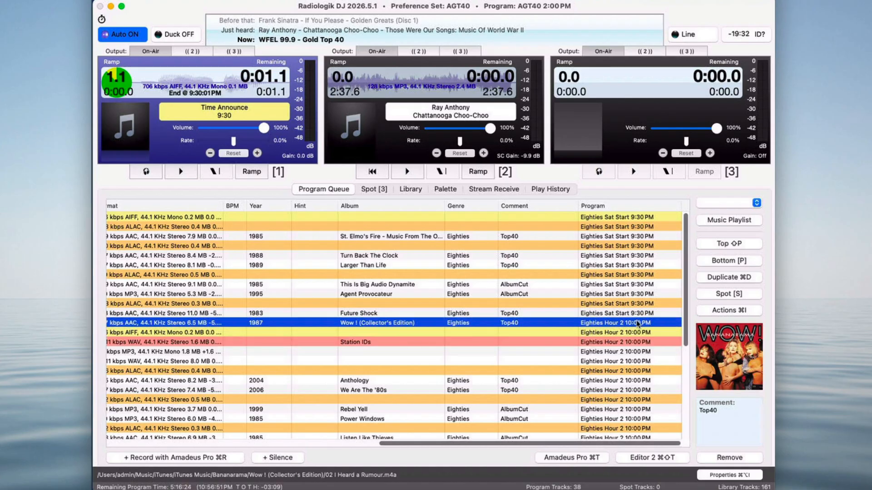
{"action": "left_click", "coordinate": [363, 447]}
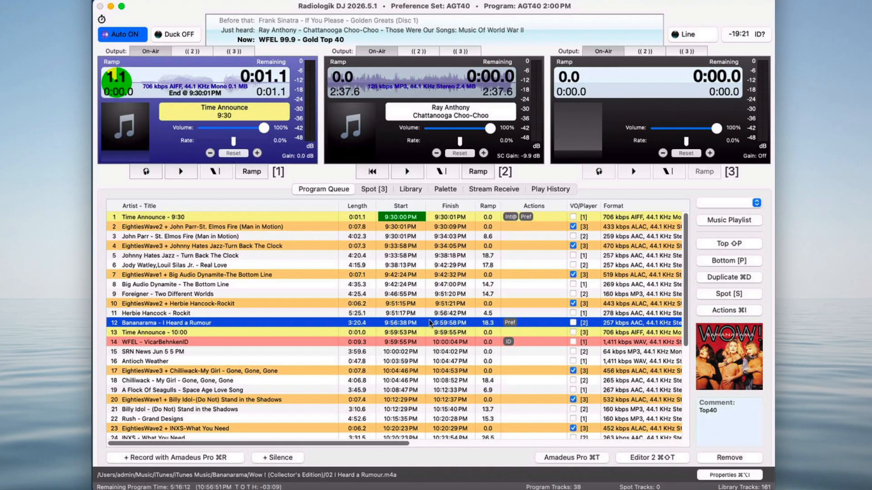
{"action": "left_click", "coordinate": [175, 334]}
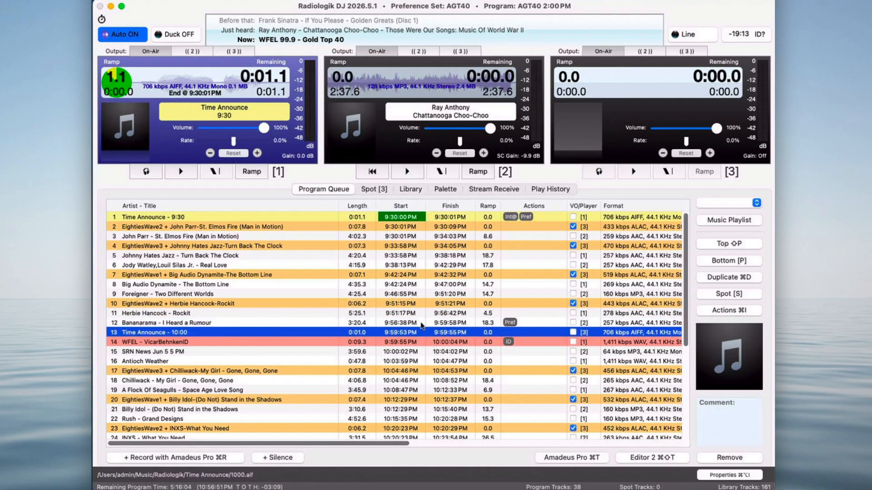
{"action": "left_click", "coordinate": [280, 344]}
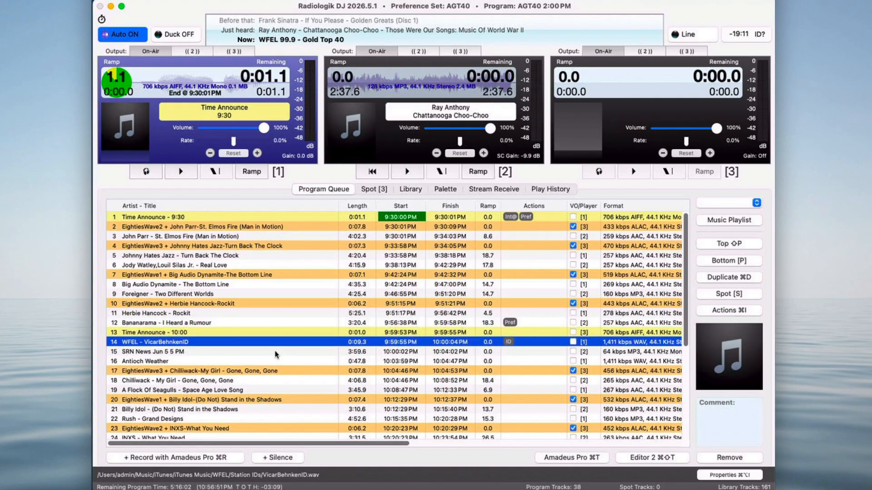
{"action": "left_click", "coordinate": [276, 352]}
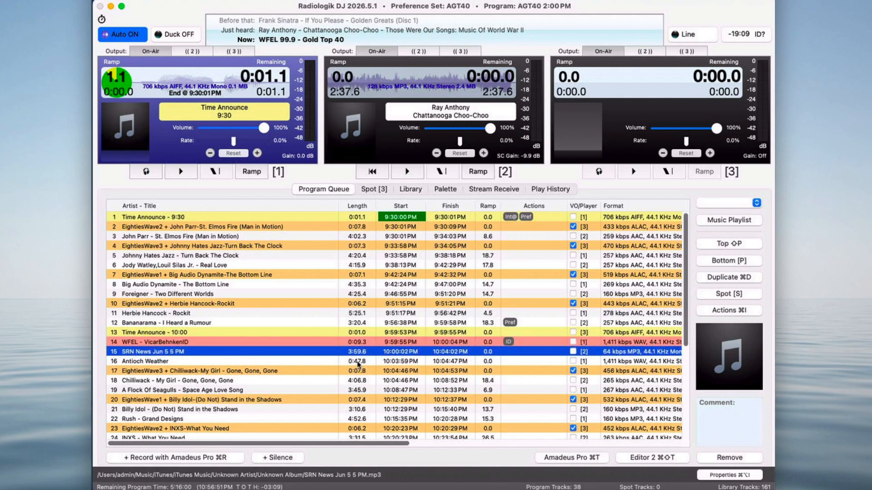
{"action": "scroll", "coordinate": [358, 363], "scroll_direction": "down", "scroll_amount": 5}
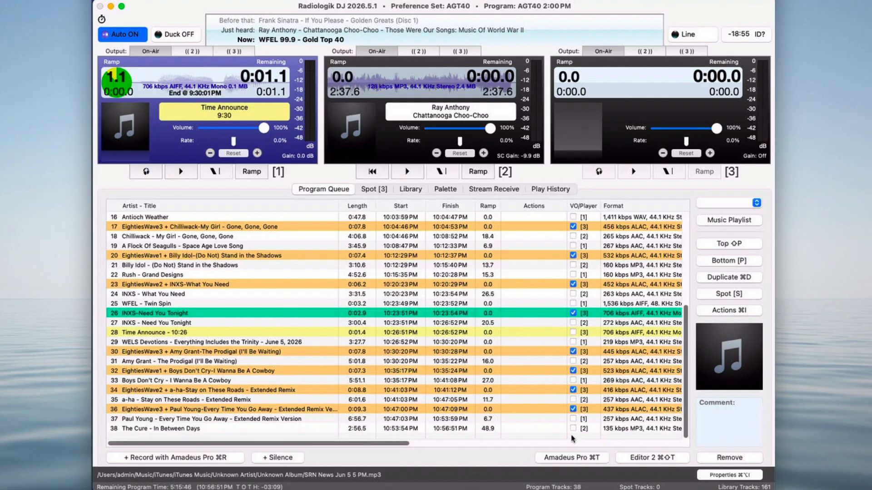
Step: Deselect the queued tracks and clear the program queue list
{"action": "left_click", "coordinate": [641, 333]}
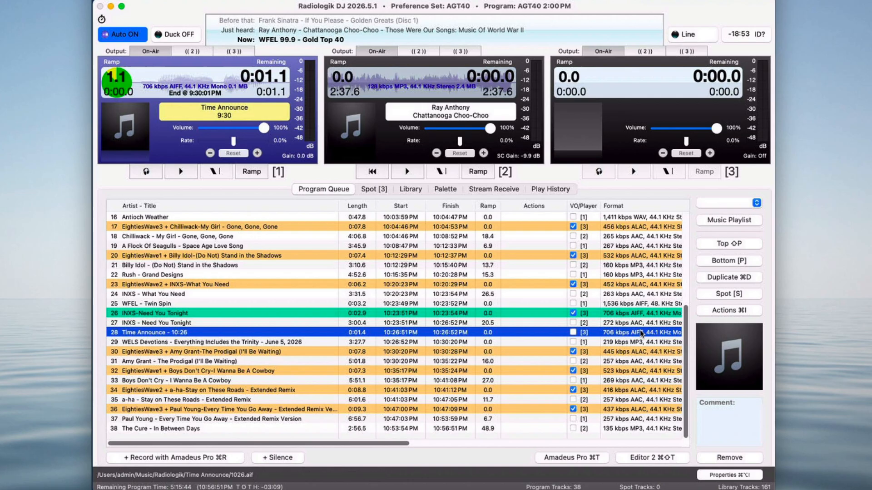
{"action": "left_click", "coordinate": [641, 333], "text": "super"}
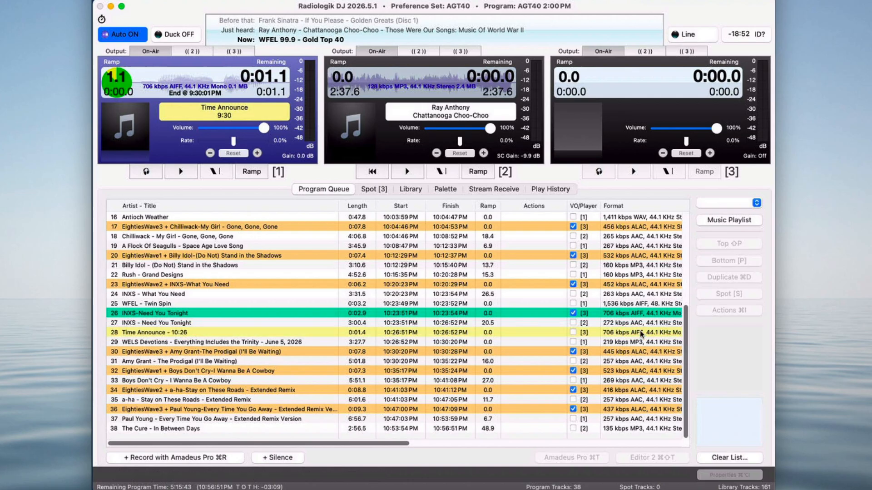
{"action": "left_click", "coordinate": [722, 457]}
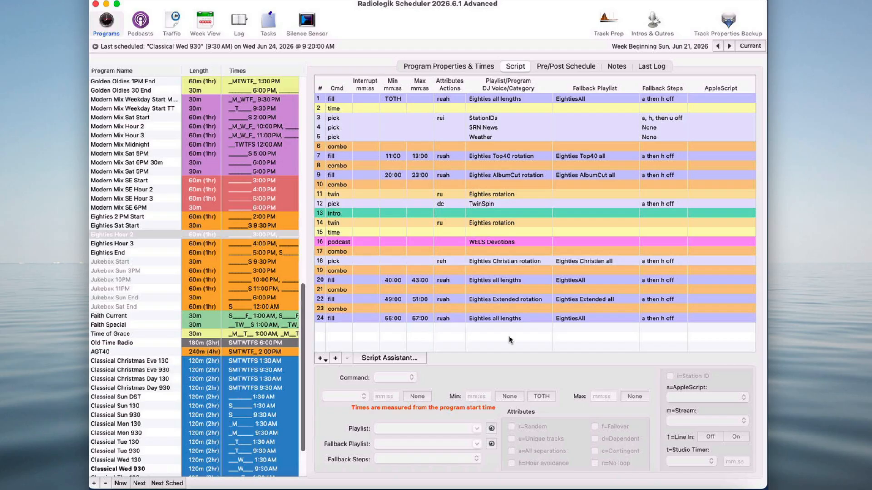
Step: Examine the Eighties Hour 2 script's fill and pick lines, including the fill's fallback steps options
{"action": "left_click", "coordinate": [499, 157]}
{"action": "left_click", "coordinate": [504, 176]}
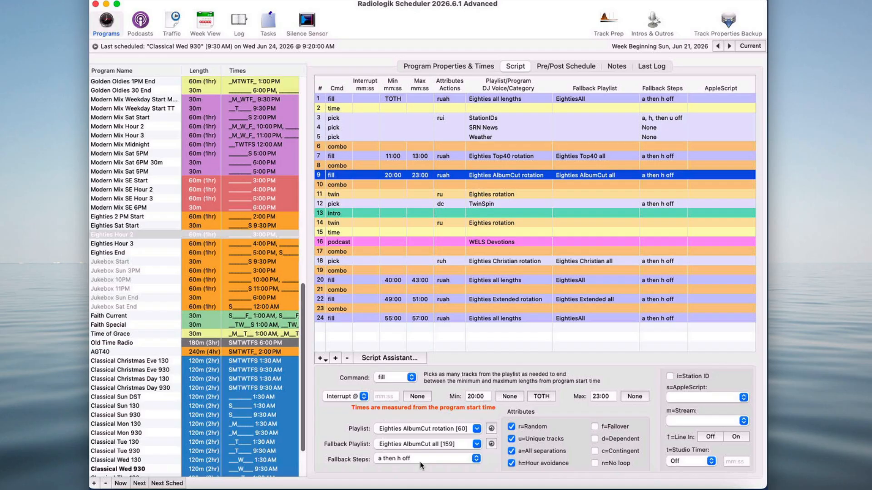
{"action": "left_click", "coordinate": [474, 459]}
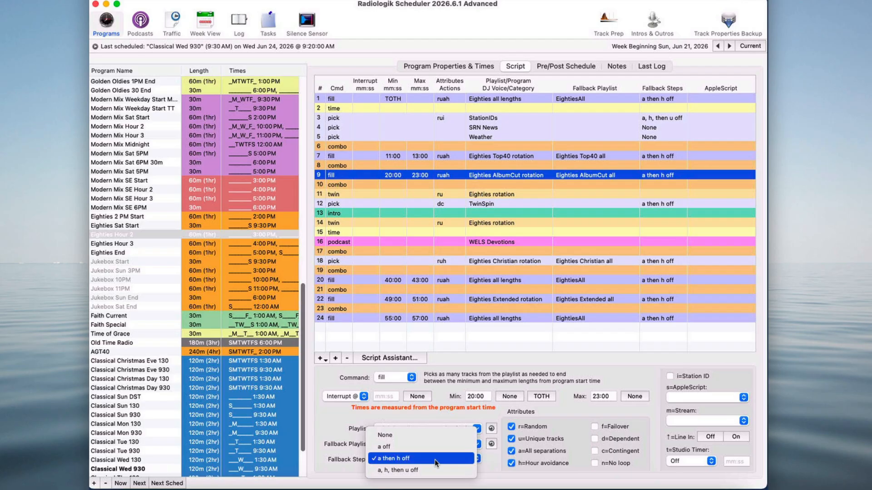
{"action": "left_click", "coordinate": [489, 464]}
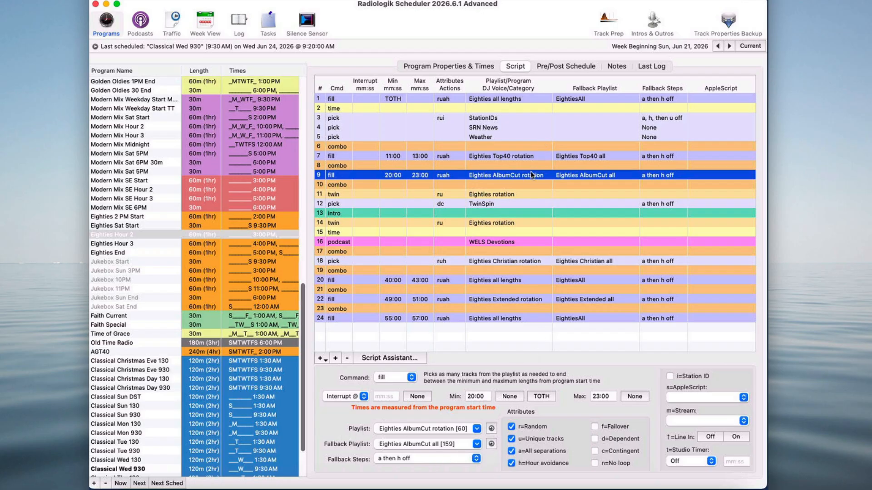
{"action": "left_click", "coordinate": [517, 116]}
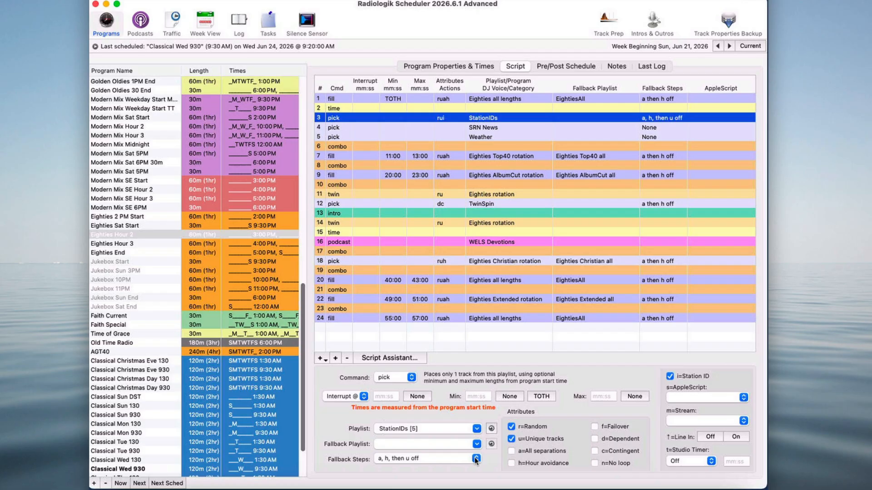
{"action": "left_click", "coordinate": [510, 157]}
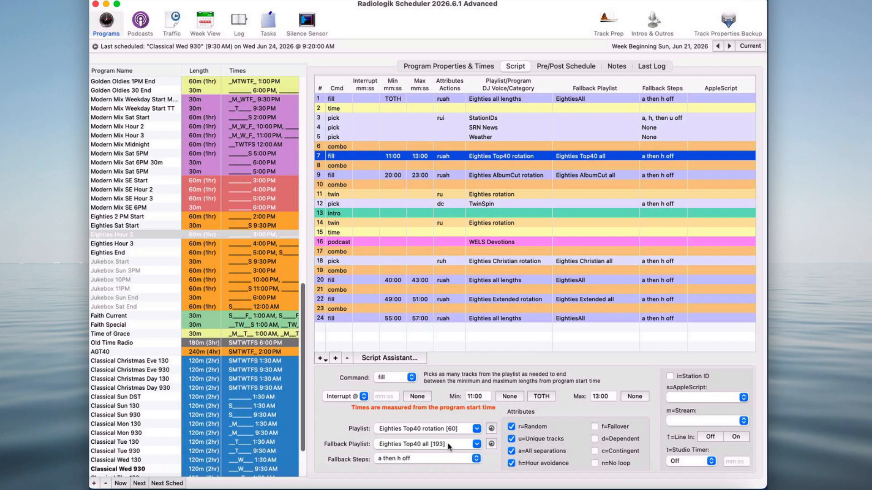
{"action": "left_click", "coordinate": [505, 319]}
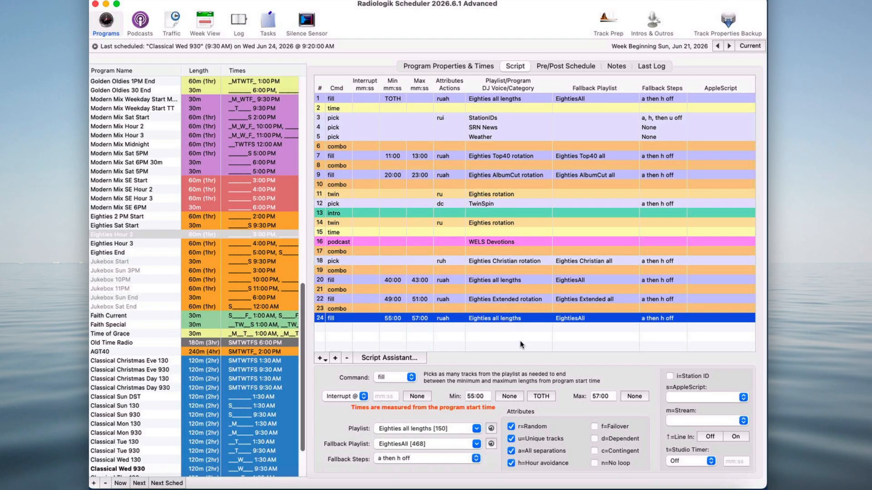
Step: Review the Eighties Hour 2 last log, highlighting the line 22 failure messages for the Eighties Extended playlists
{"action": "left_click", "coordinate": [656, 66]}
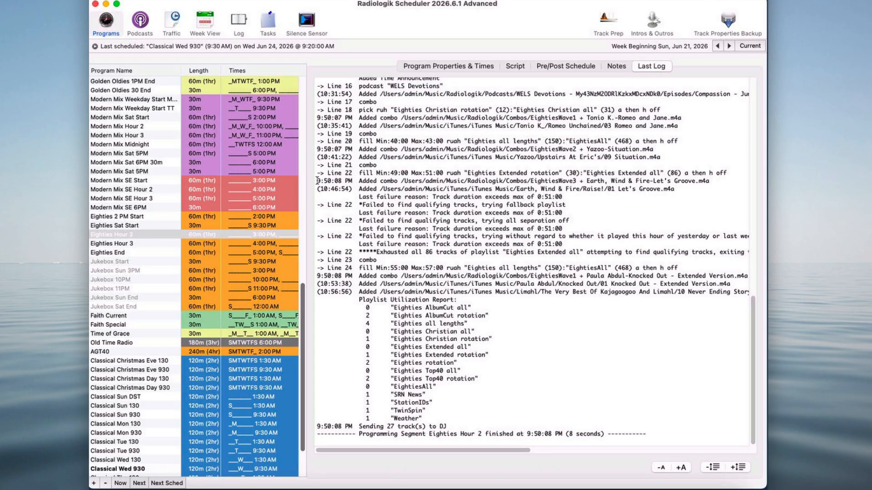
{"action": "left_click_drag", "start_coordinate": [317, 181], "coordinate": [624, 252]}
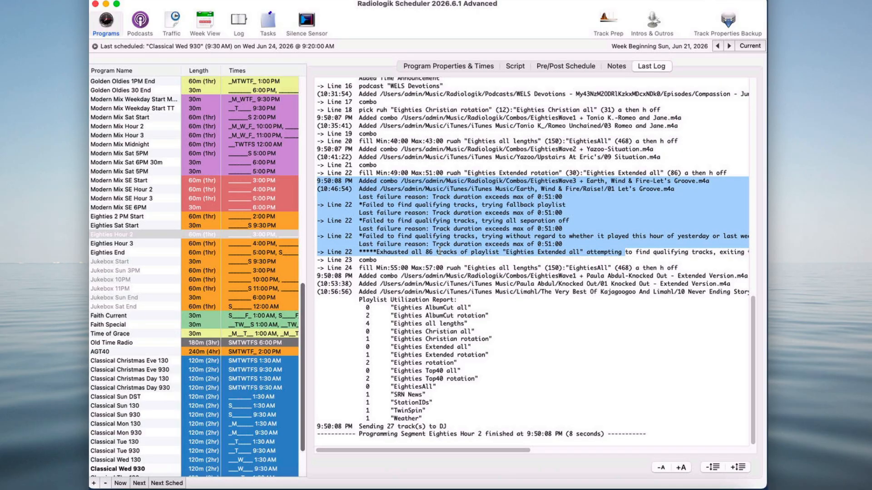
{"action": "double_click", "coordinate": [522, 253]}
{"action": "double_click", "coordinate": [562, 253]}
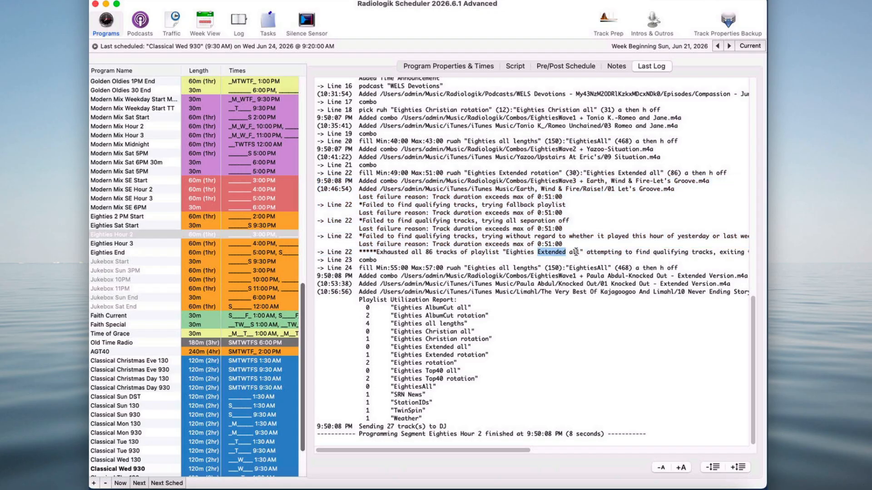
{"action": "double_click", "coordinate": [575, 252]}
{"action": "left_click", "coordinate": [461, 66]}
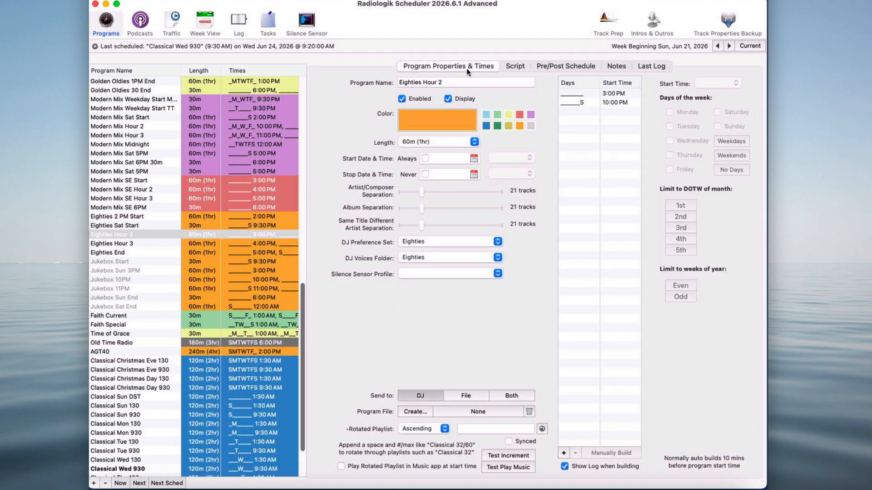